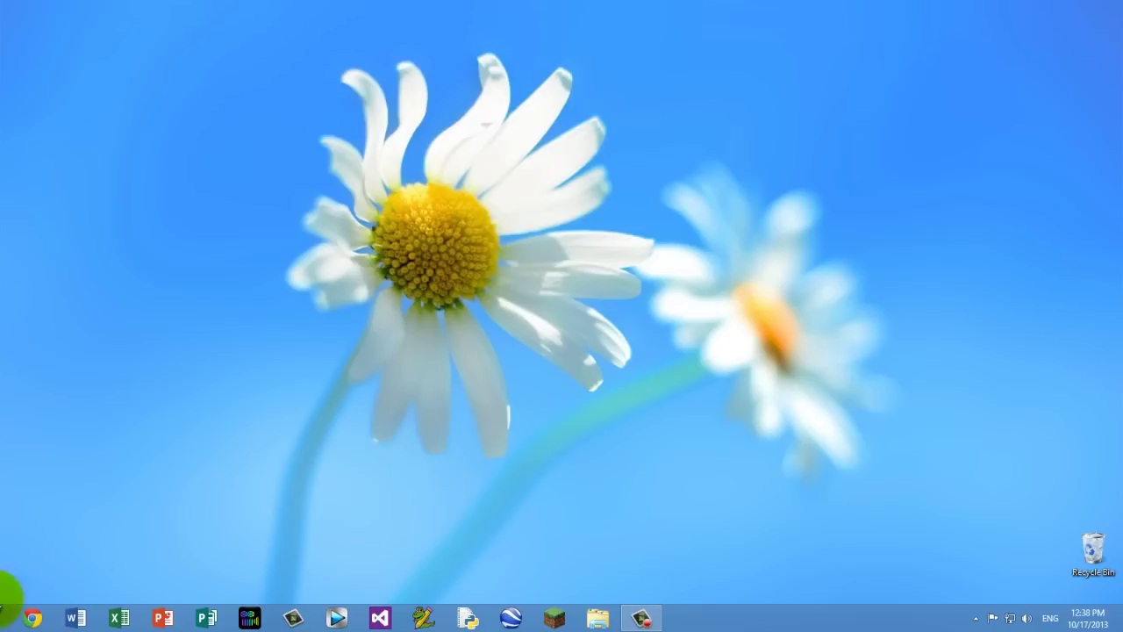
Step: Open Internet Explorer and, from its Internet Options, delete all browsing history categories while preserving Favorites website data
left_click(6, 623)
left_click(216, 281)
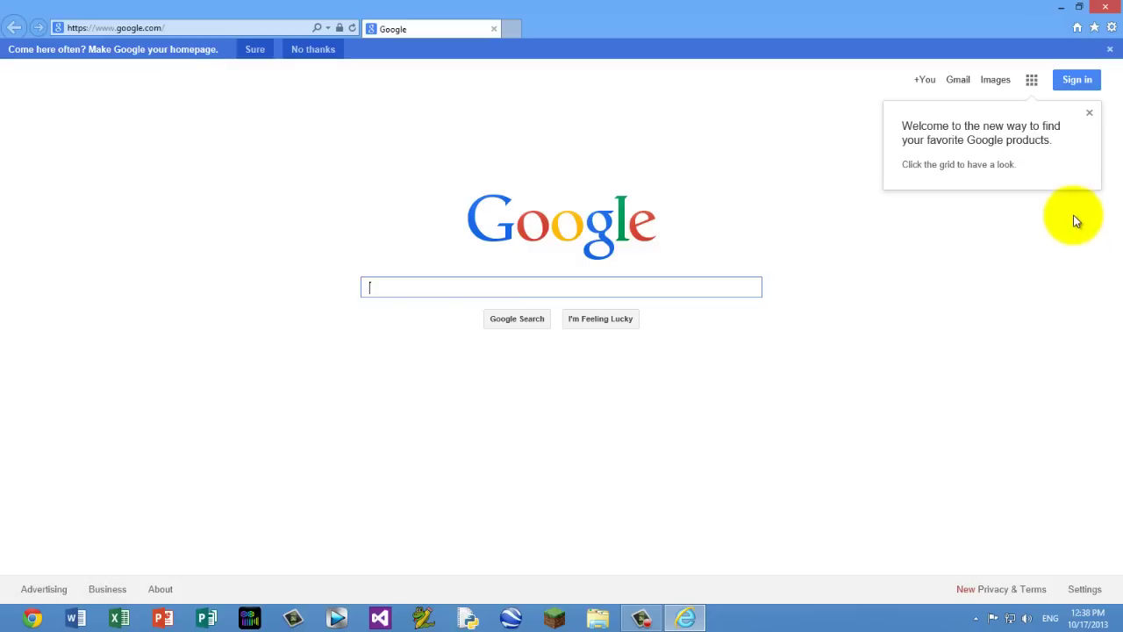
left_click(1111, 28)
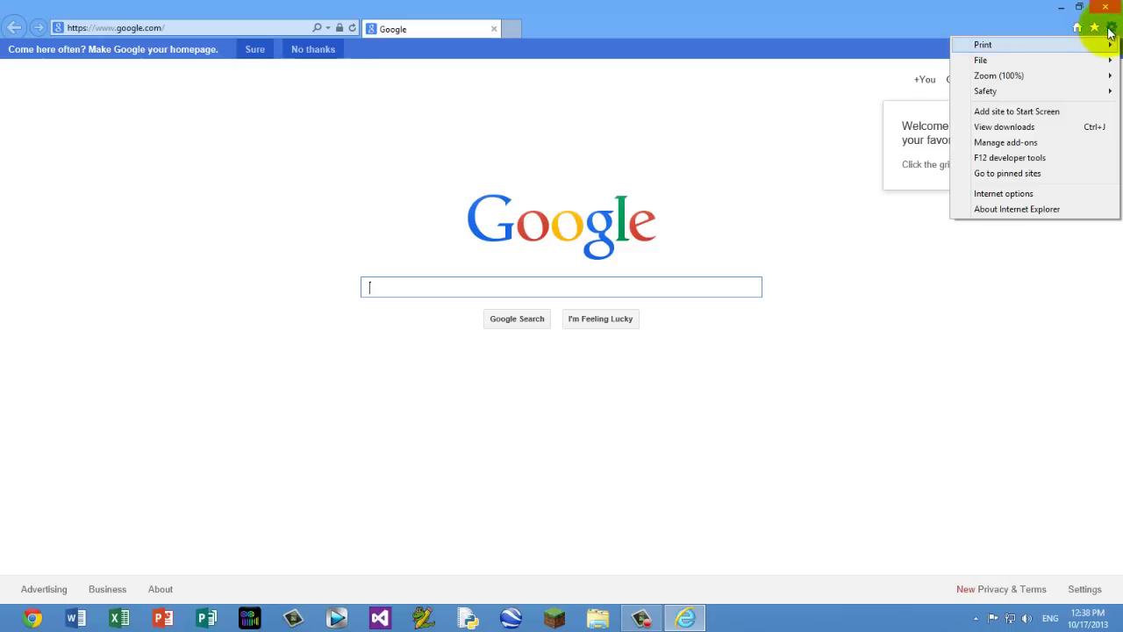
left_click(1006, 193)
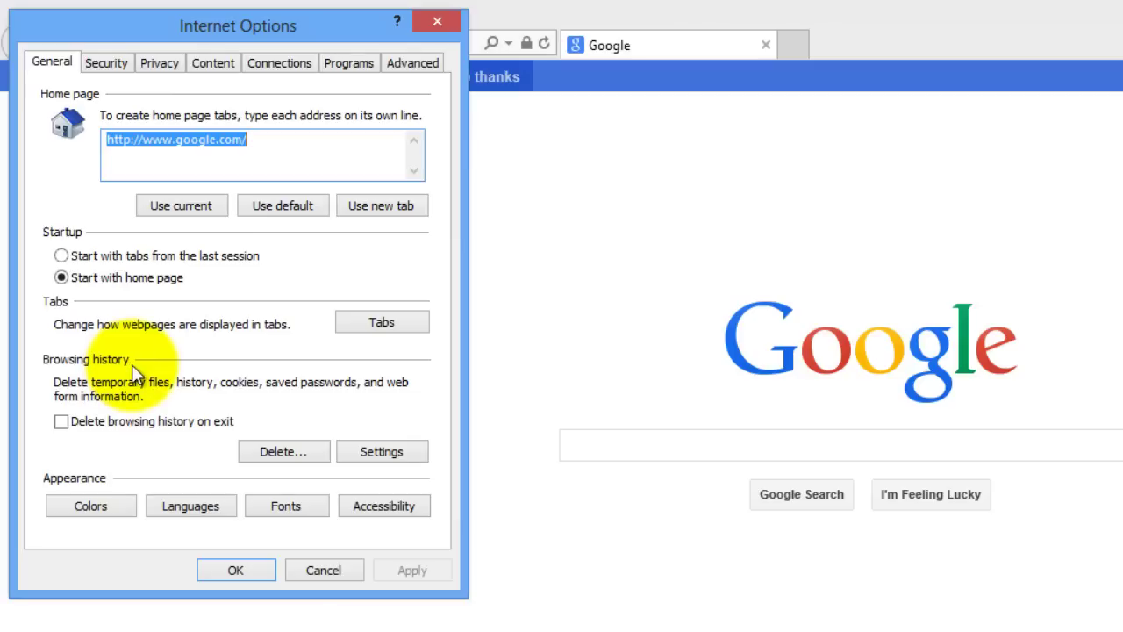
left_click(270, 453)
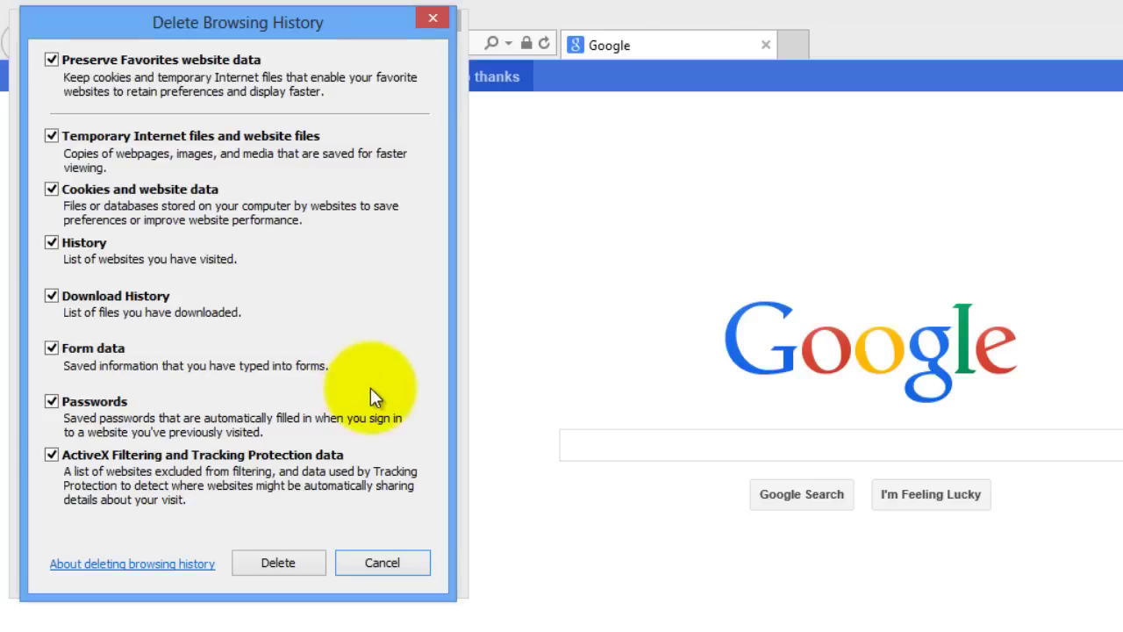
left_click(294, 563)
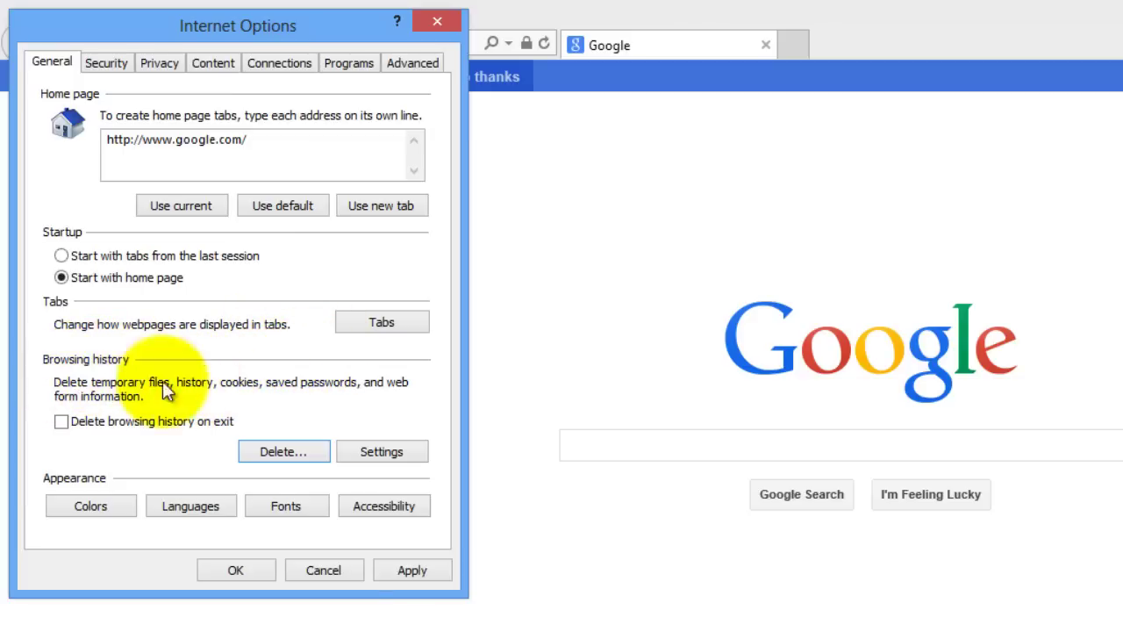
Step: Configure website data settings to check for newer pages every time Internet Explorer starts, with 250 MB of disk space
left_click(375, 448)
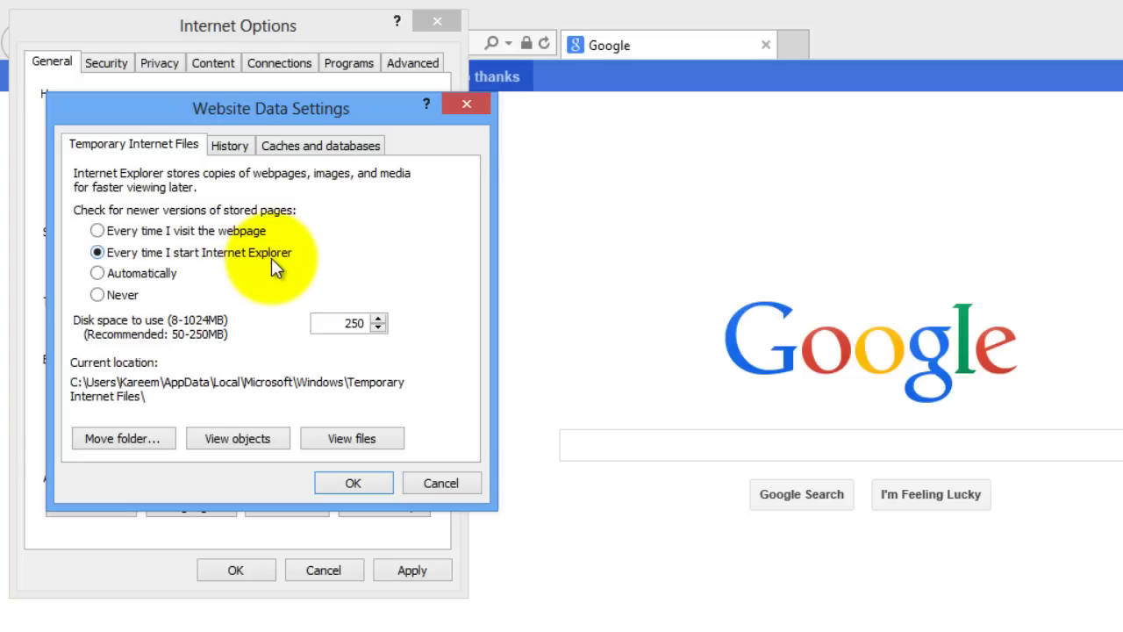
left_click(182, 254)
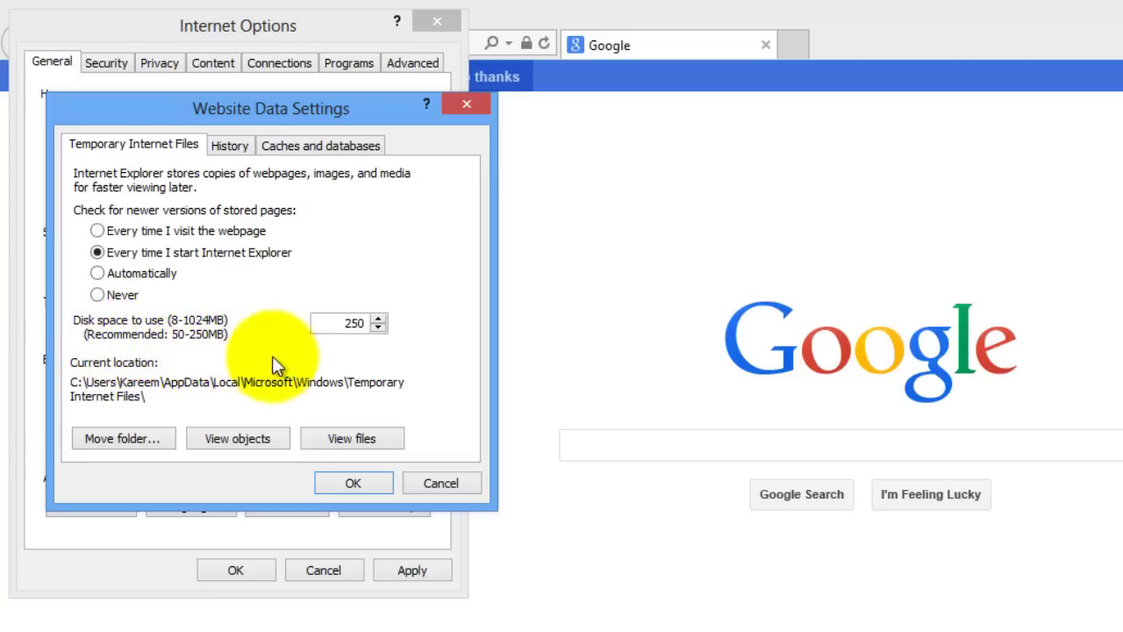
left_click(337, 324)
left_click_drag(336, 324, 401, 339)
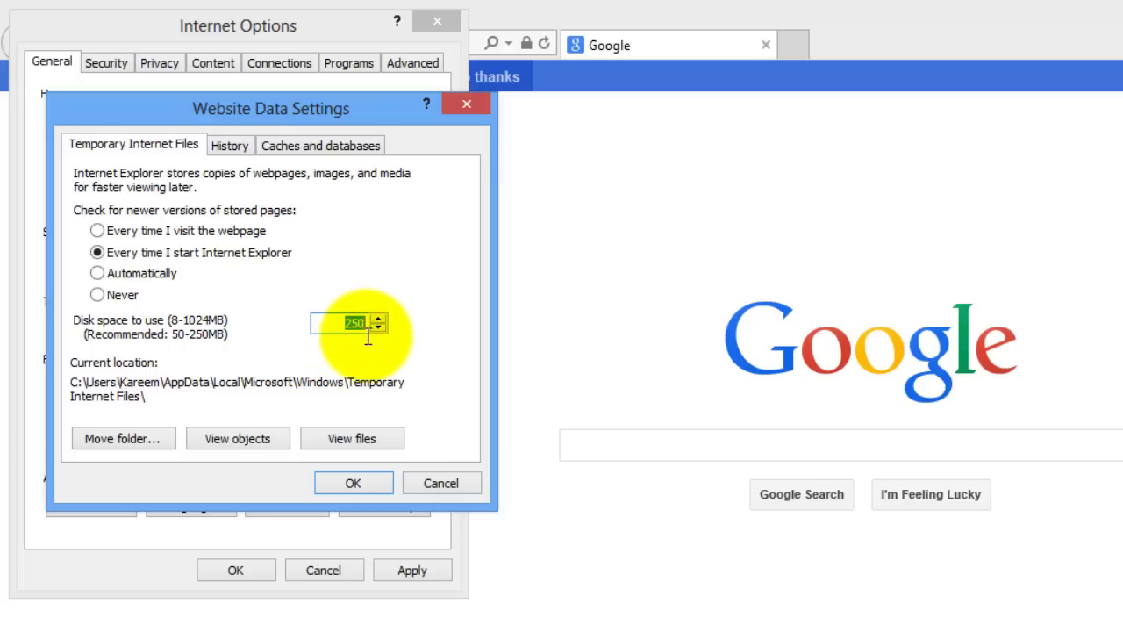
left_click(321, 331)
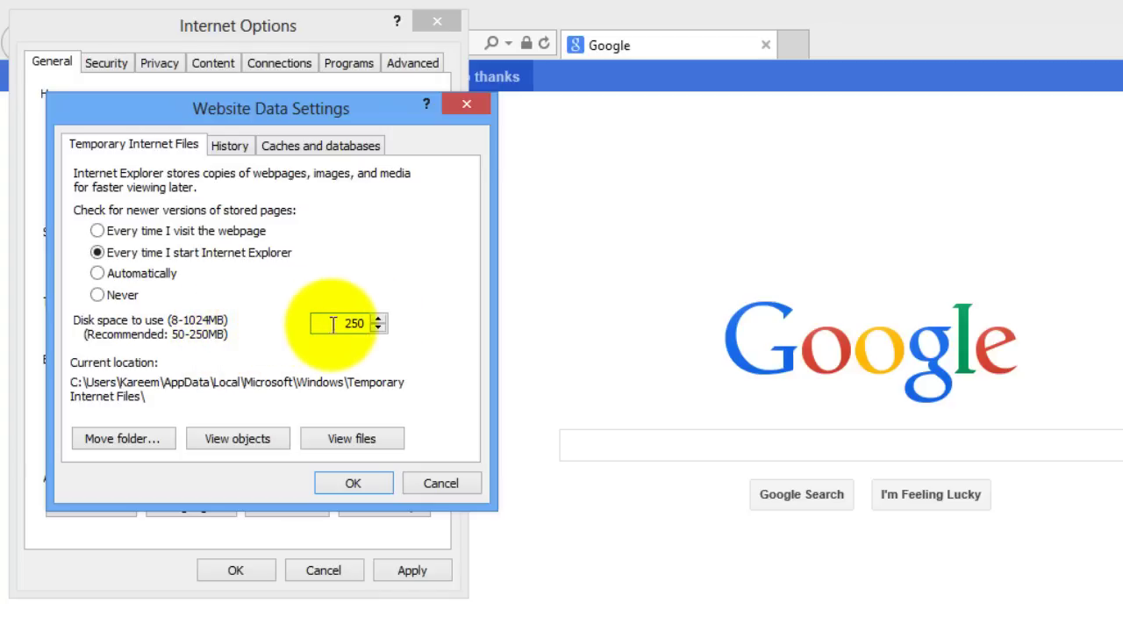
left_click_drag(332, 323, 379, 324)
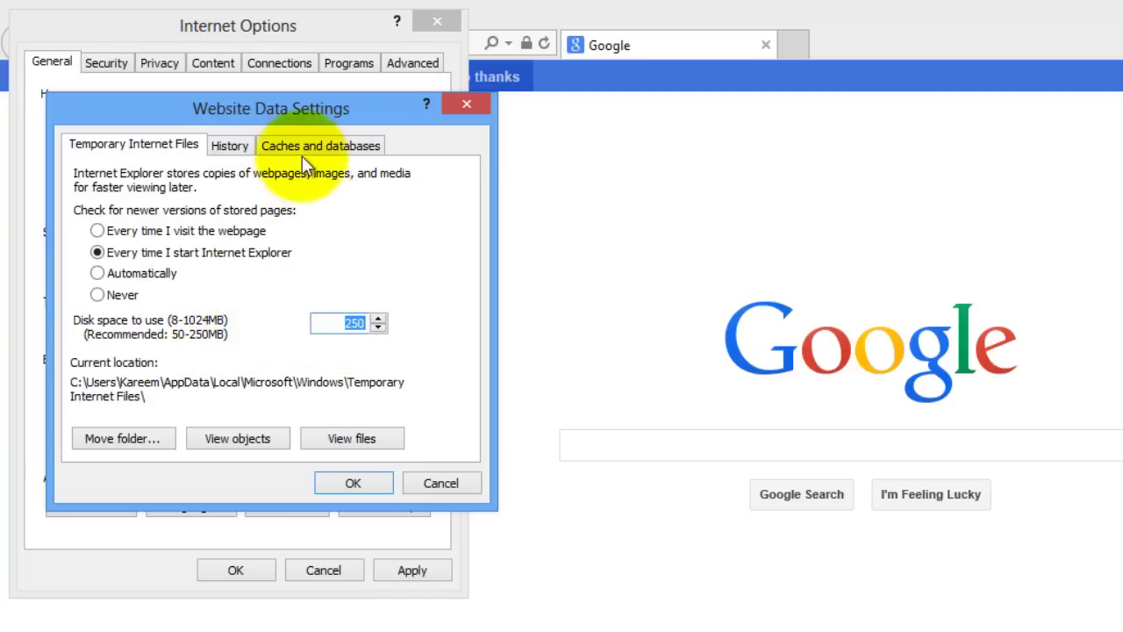
left_click(350, 483)
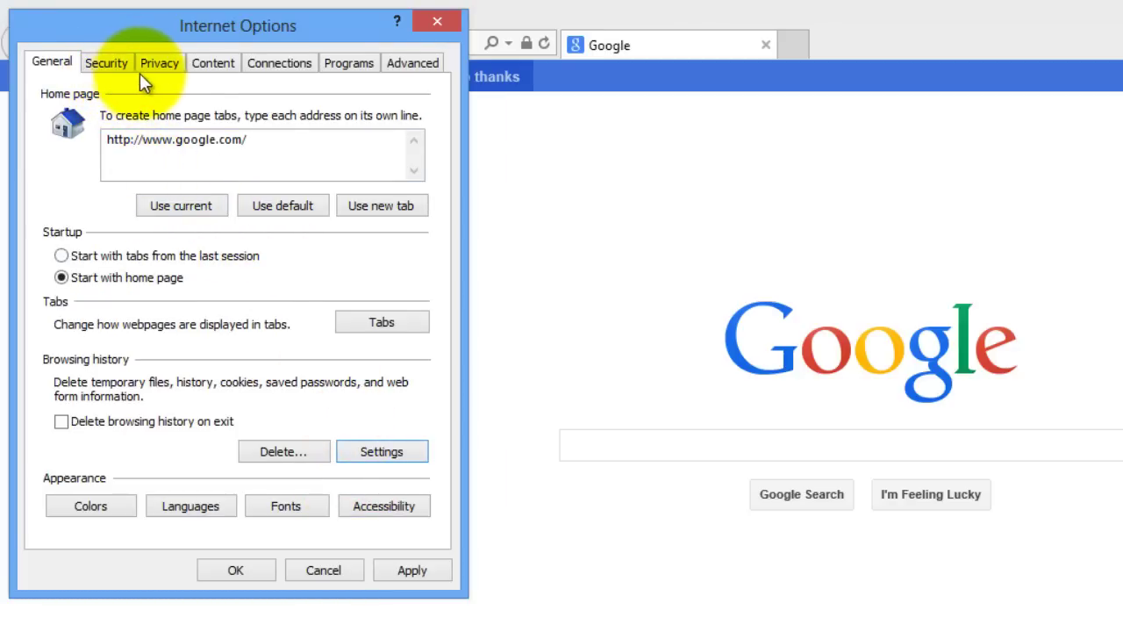
Step: Turn off automatic detection of settings in the Local Area Network (LAN) connection settings
left_click(274, 66)
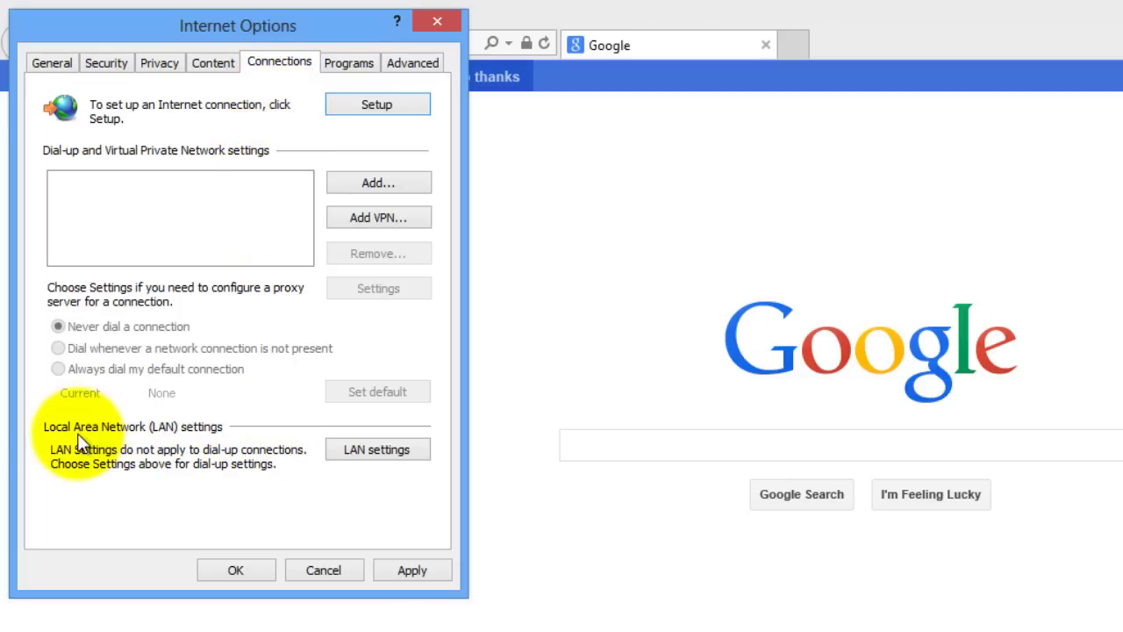
left_click(371, 449)
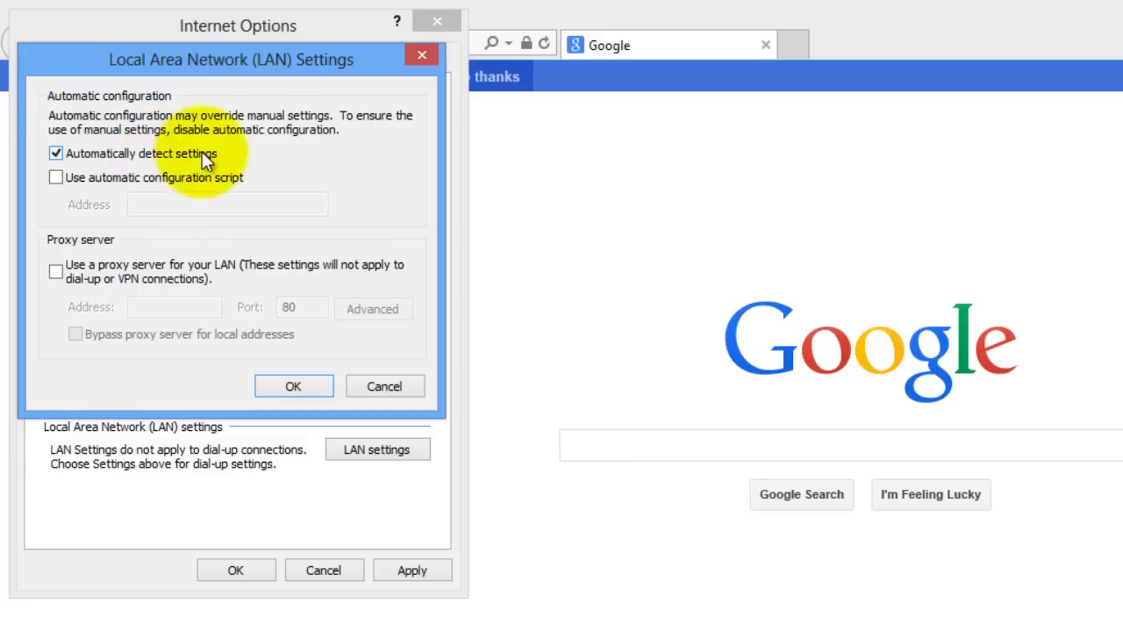
left_click(57, 156)
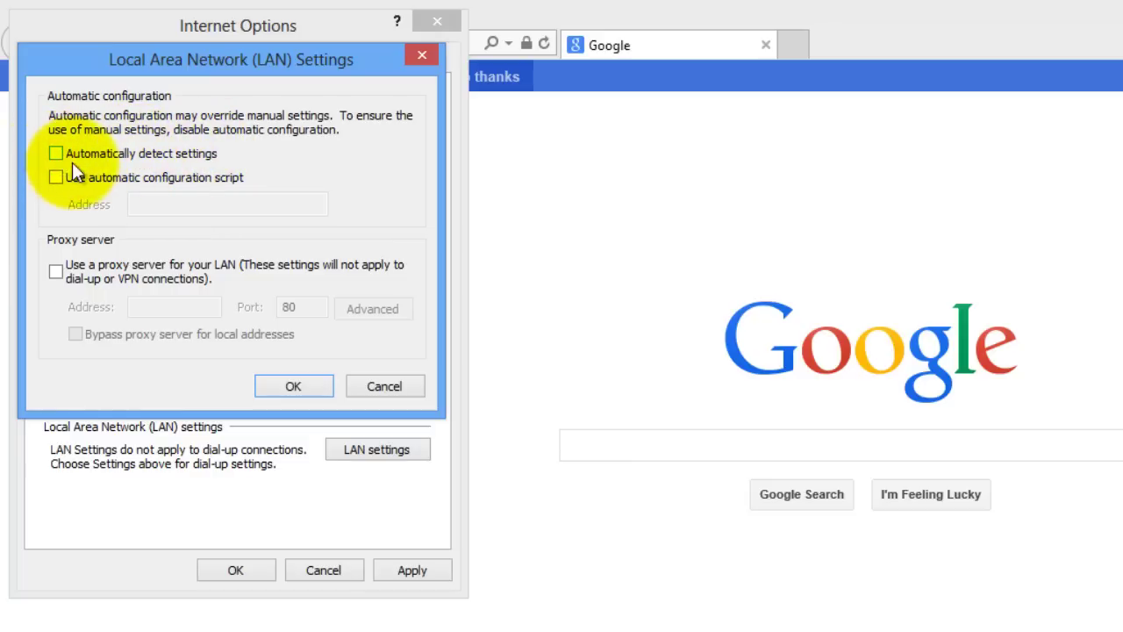
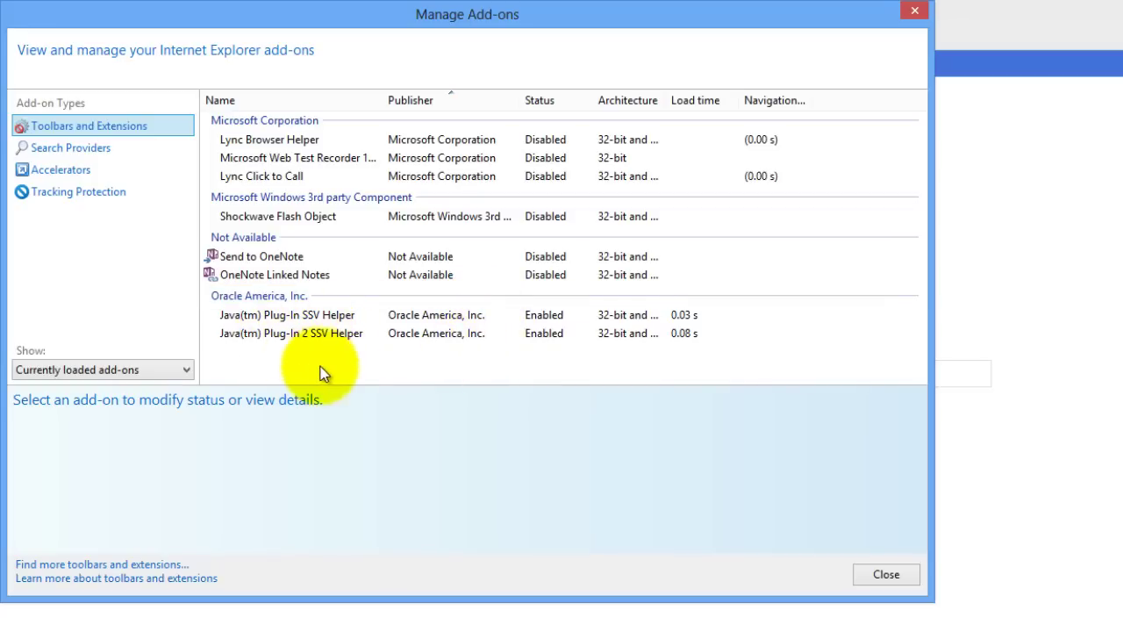
Step: Review the Java(tm) Plug-In SSV Helper's options and the Accelerators list in the add-on manager, then close it
right_click(461, 314)
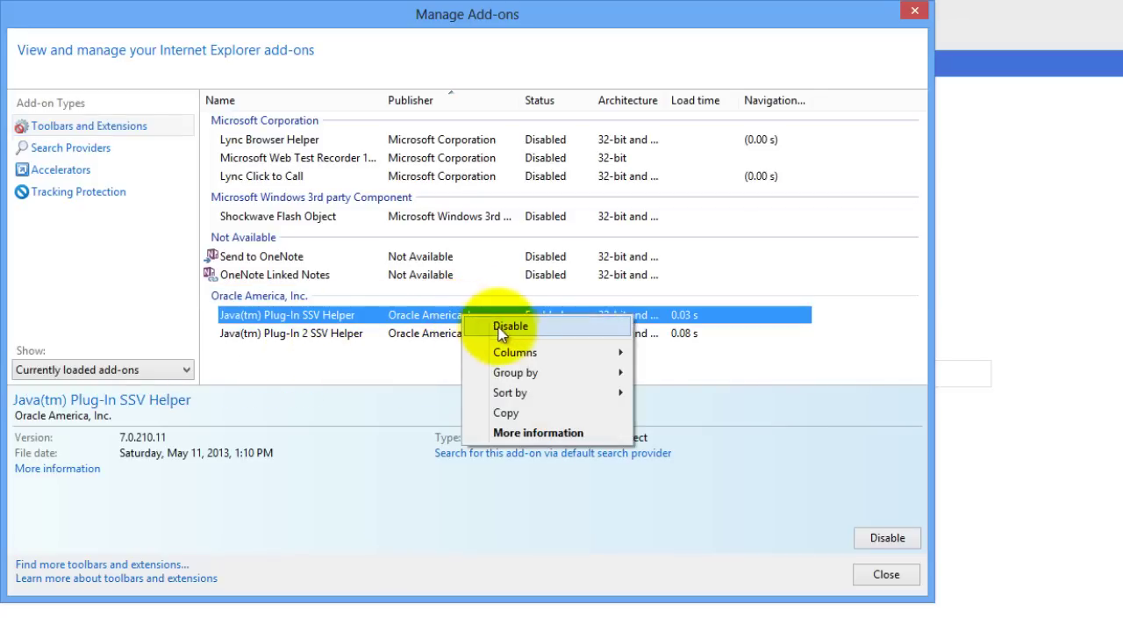
left_click(401, 363)
left_click(396, 364)
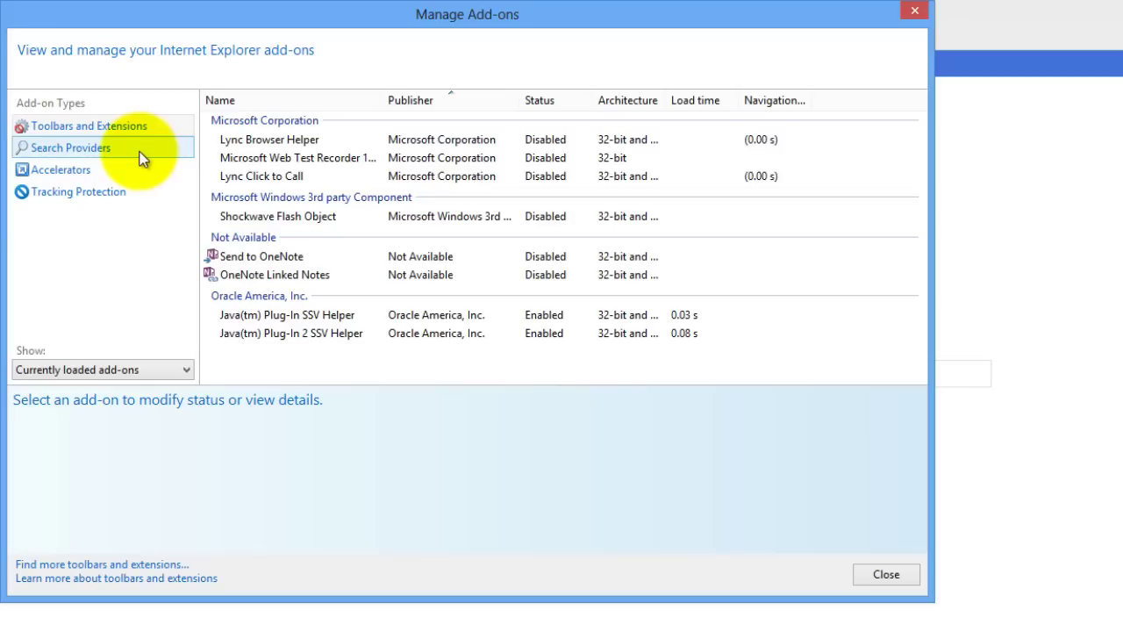
left_click(74, 180)
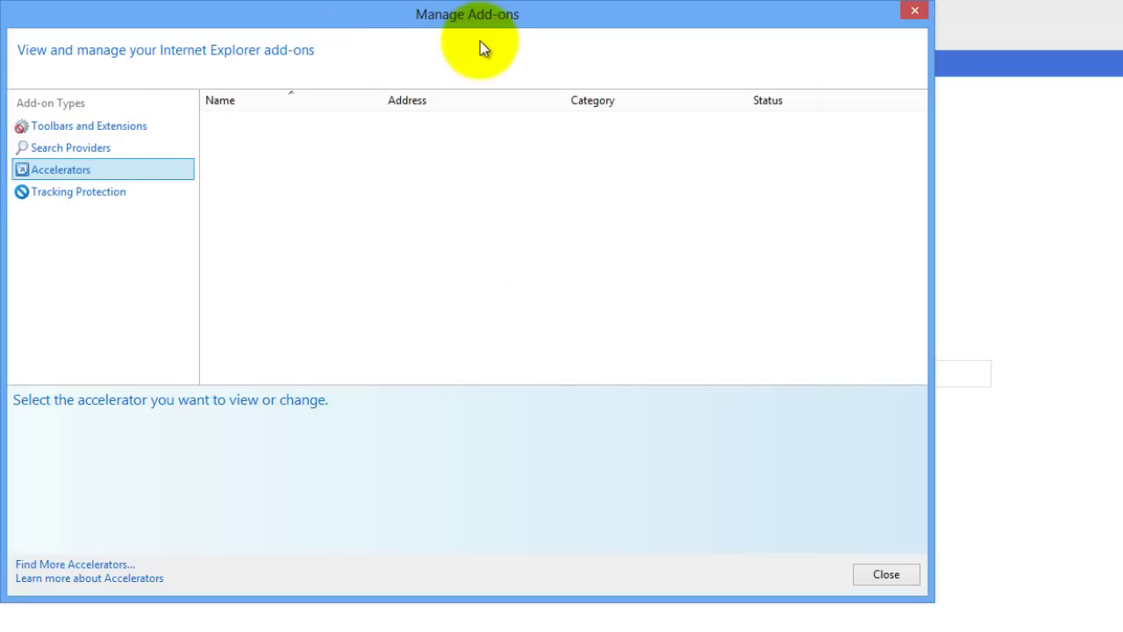
left_click(888, 574)
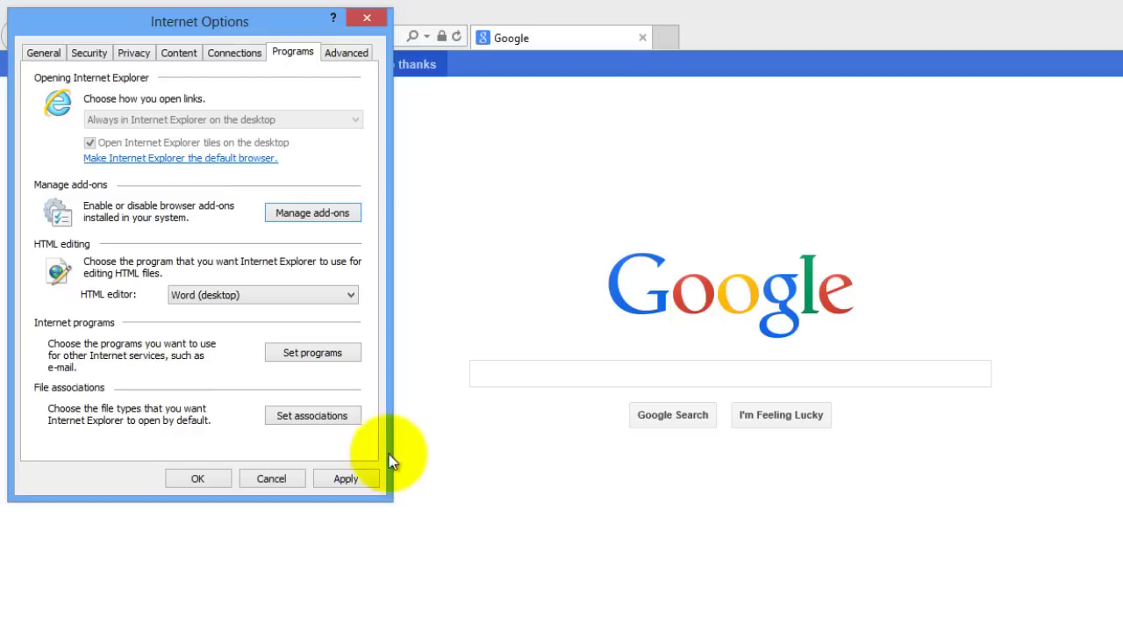
Step: Apply the Internet Options changes, close the dialog, and dismiss the browsing history notification
left_click(342, 482)
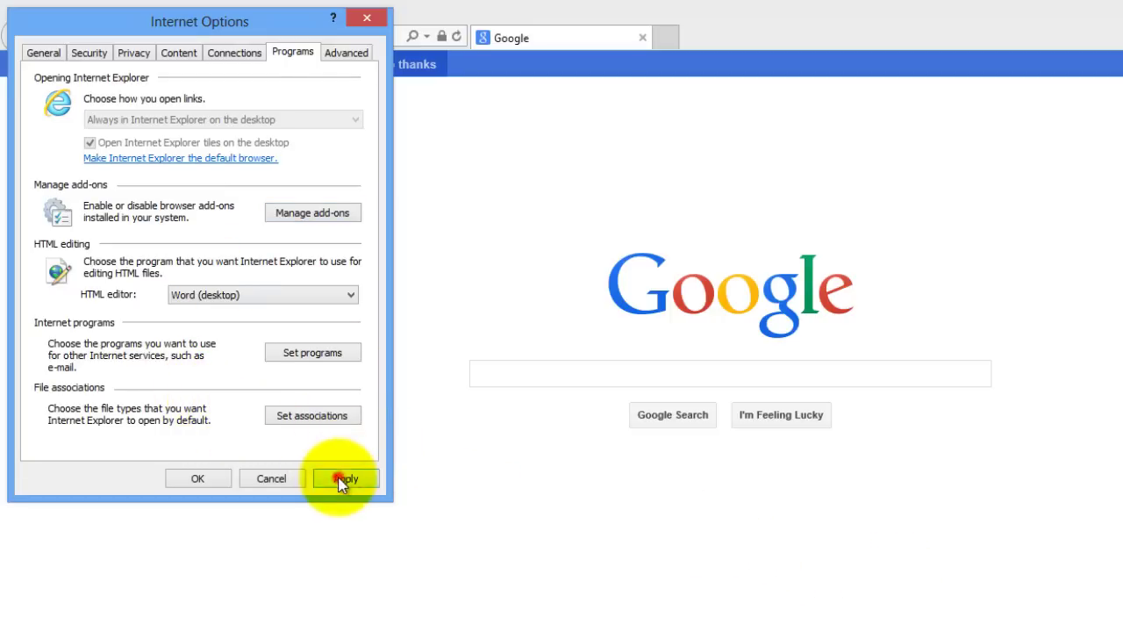
left_click(219, 484)
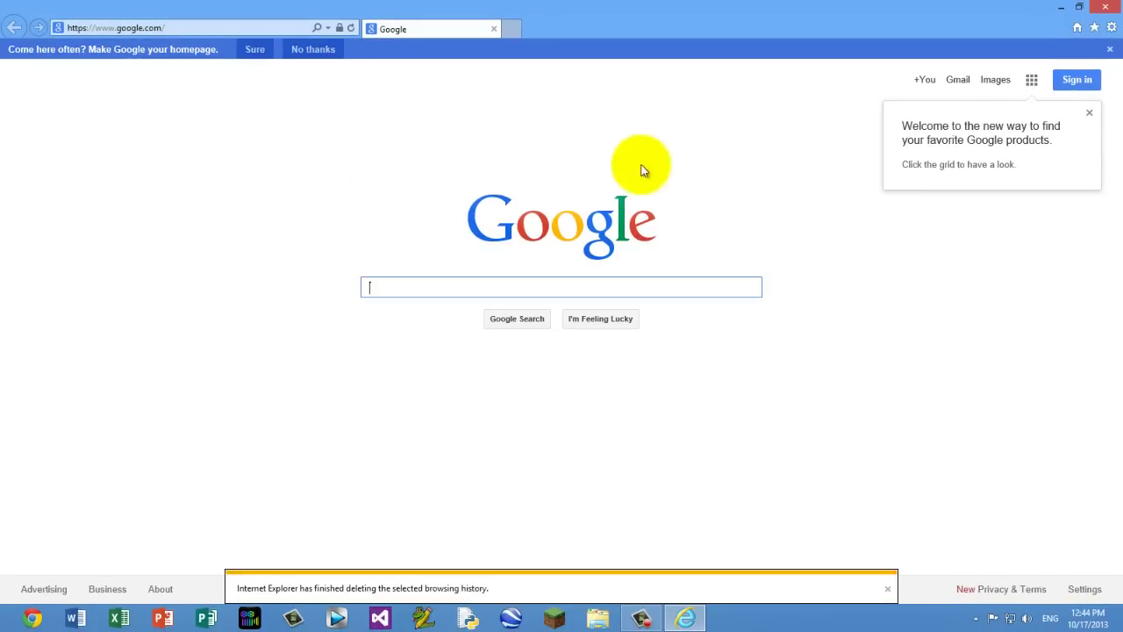
left_click(887, 587)
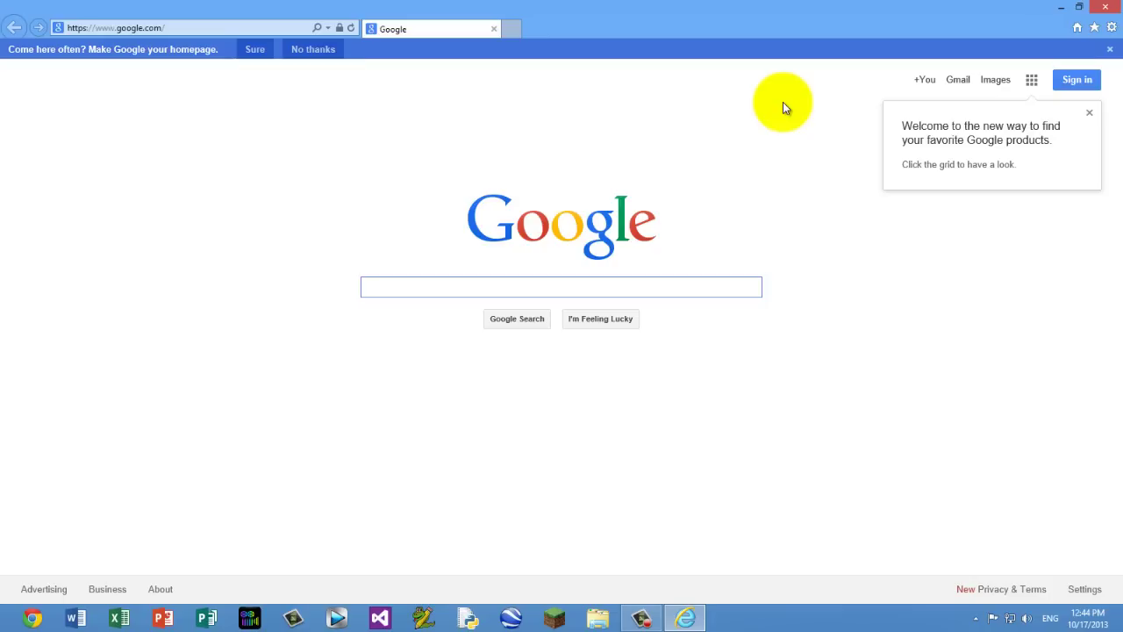
Step: Check the browser's favorites list for unwanted entries and view the actions available for the Bing favorite
left_click(1095, 29)
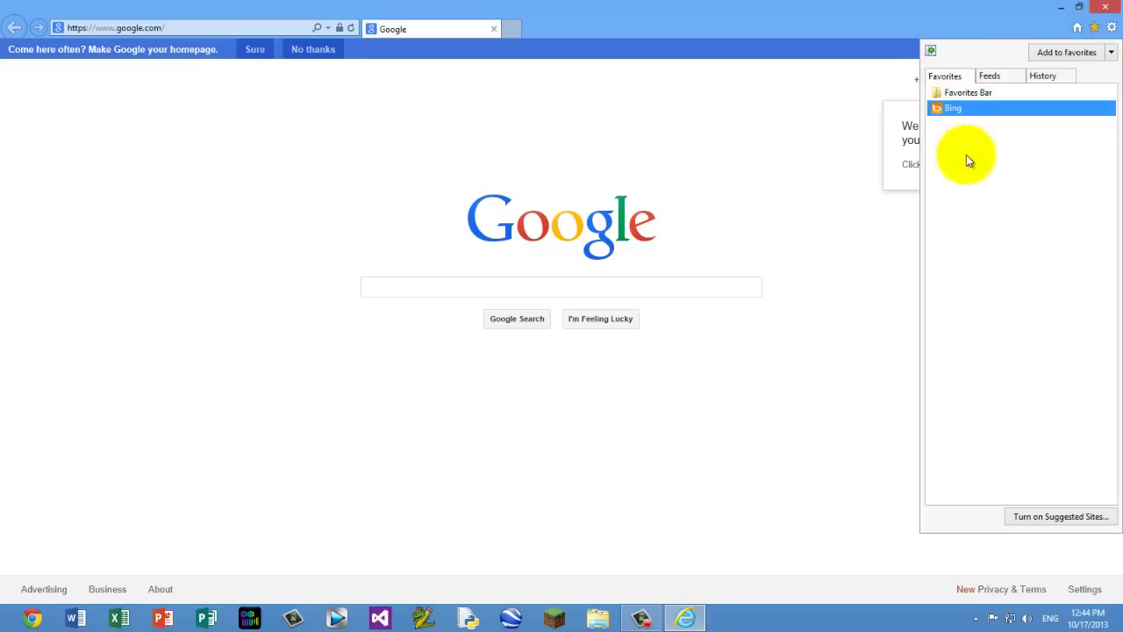
left_click(950, 110)
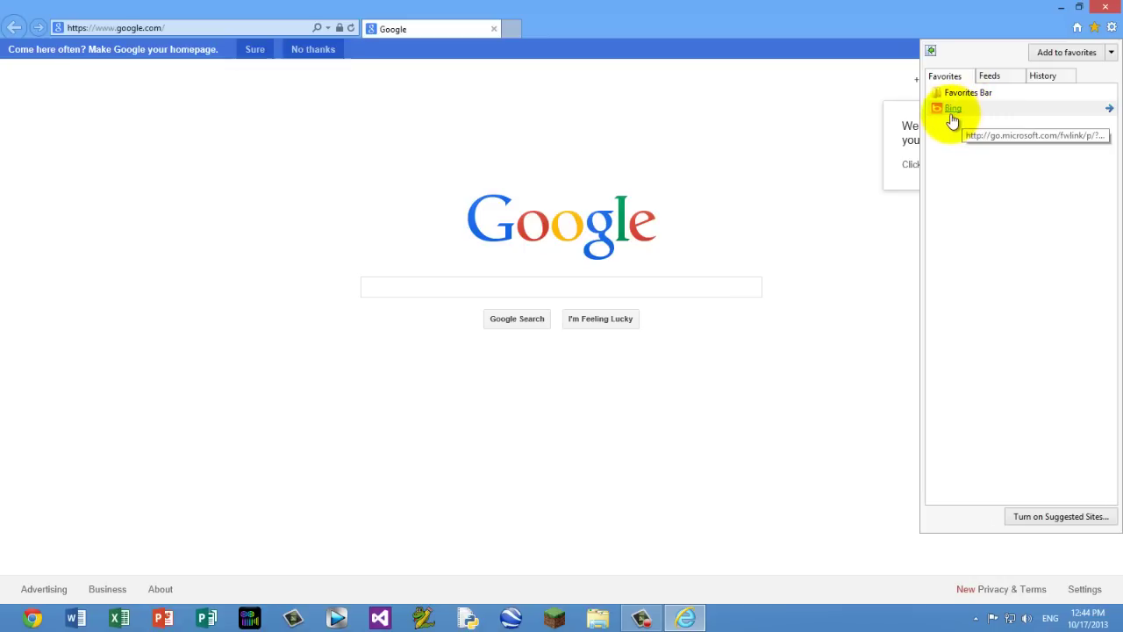
right_click(954, 115)
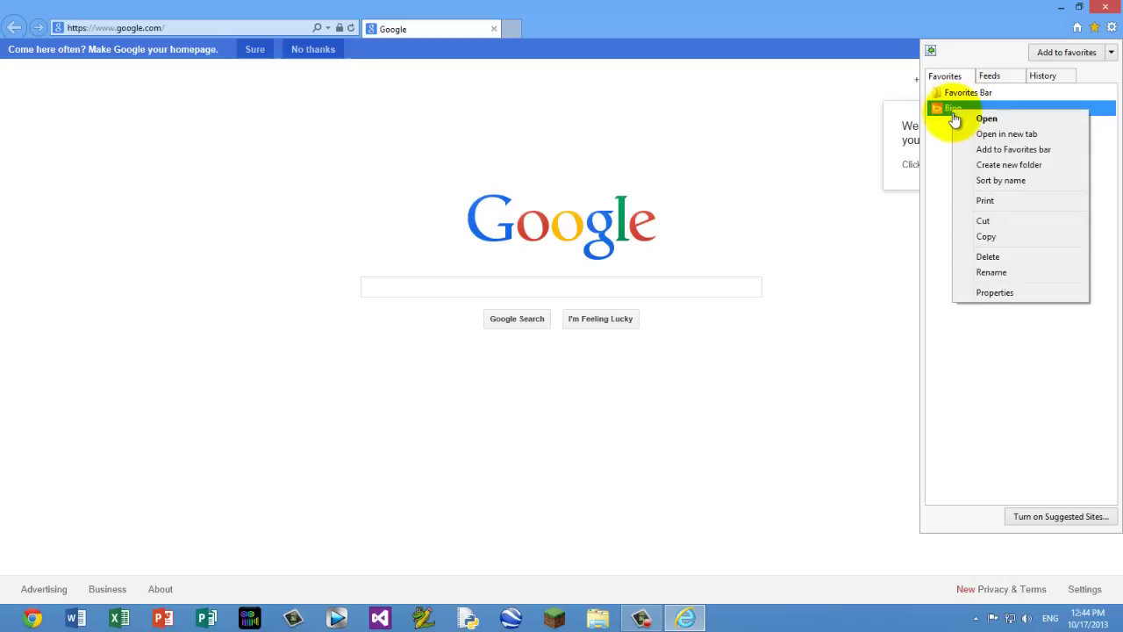
left_click(941, 181)
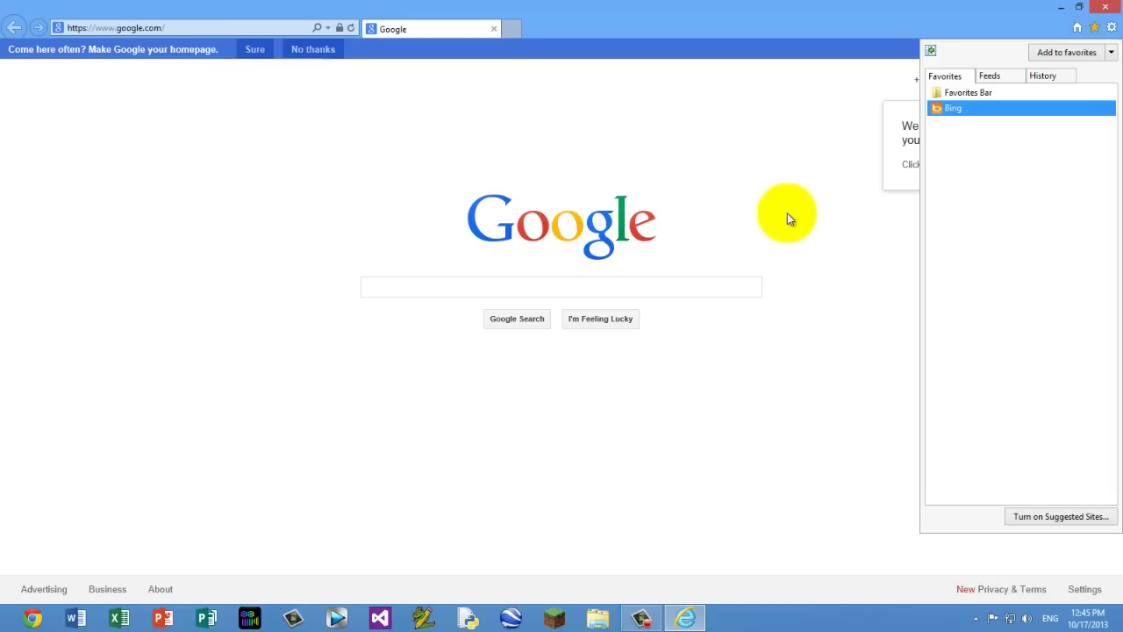
left_click(765, 181)
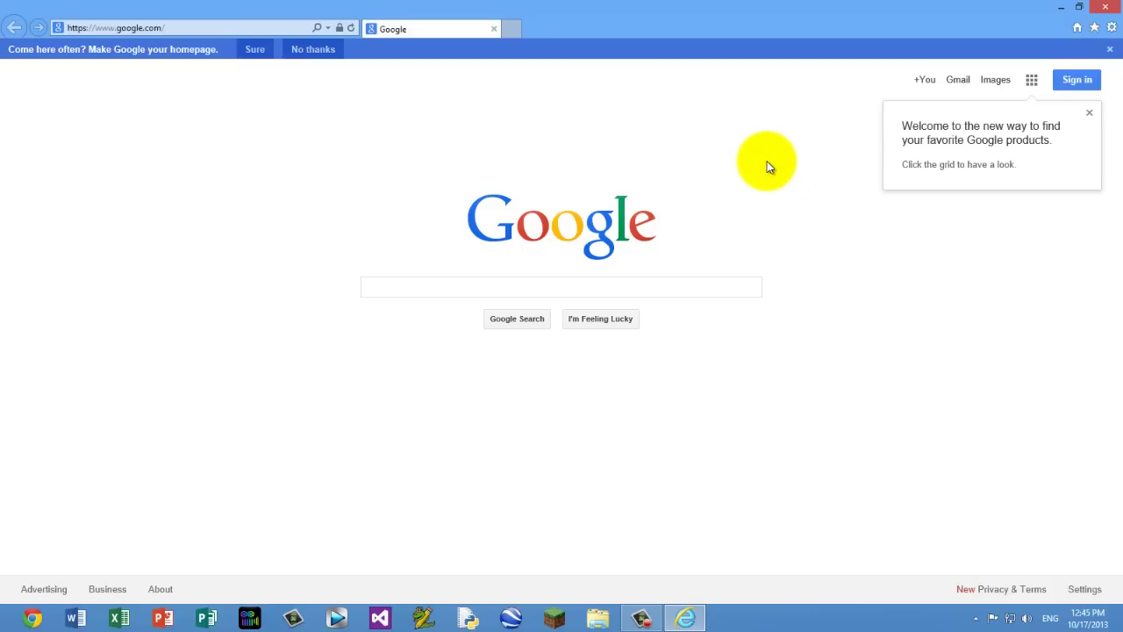
Step: Close Internet Explorer, search the apps for regedit, and run it as administrator
left_click(1109, 6)
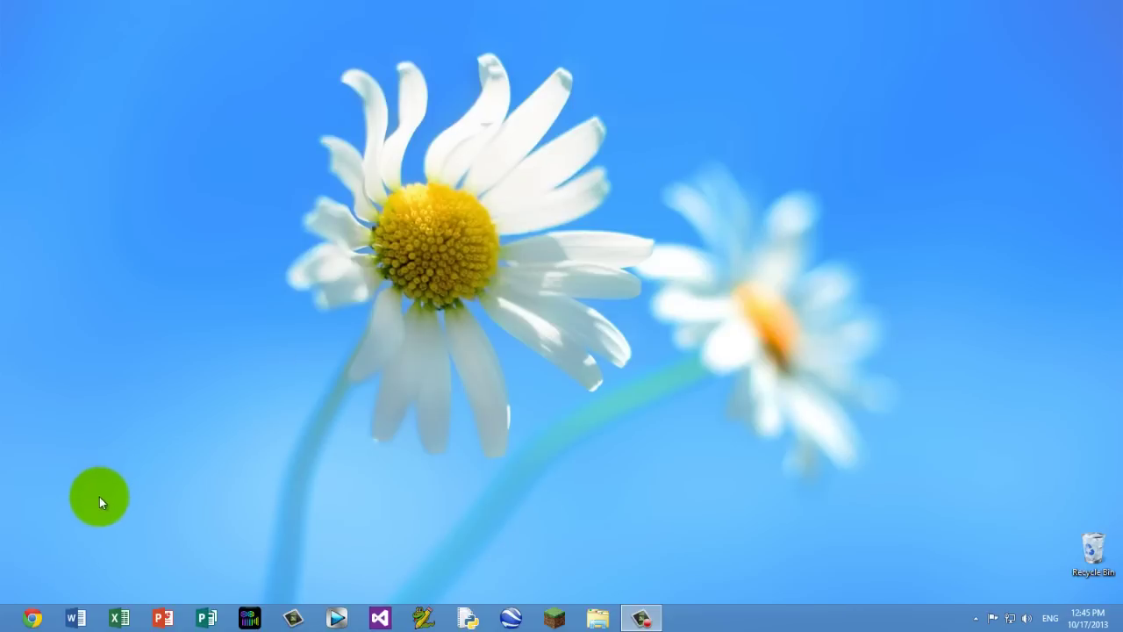
left_click(7, 623)
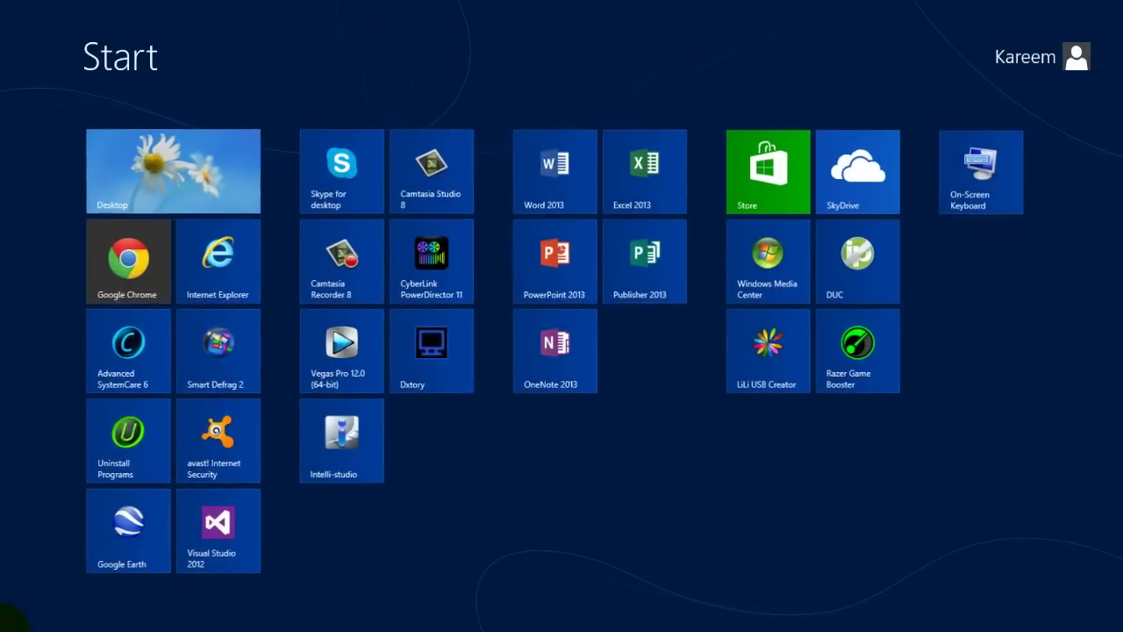
type("regedit")
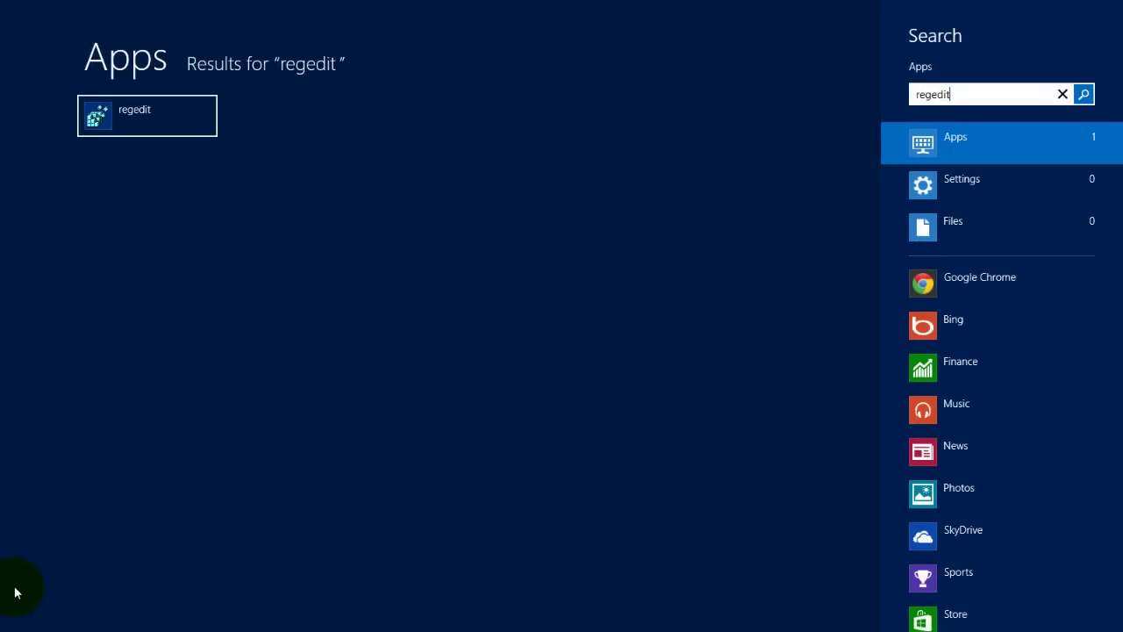
right_click(125, 113)
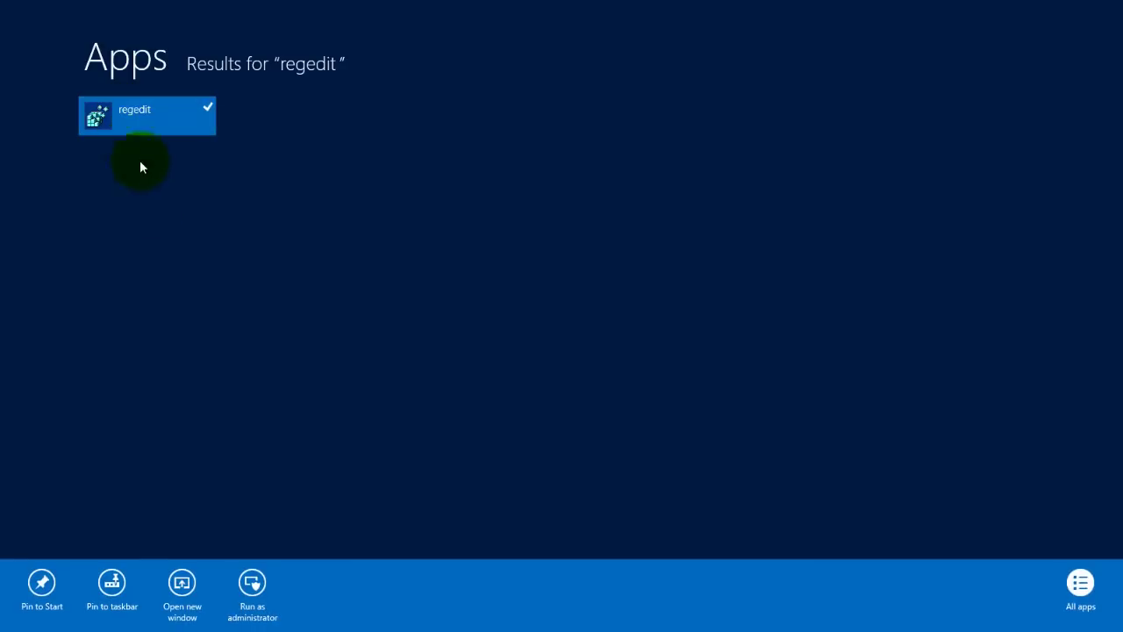
left_click(251, 582)
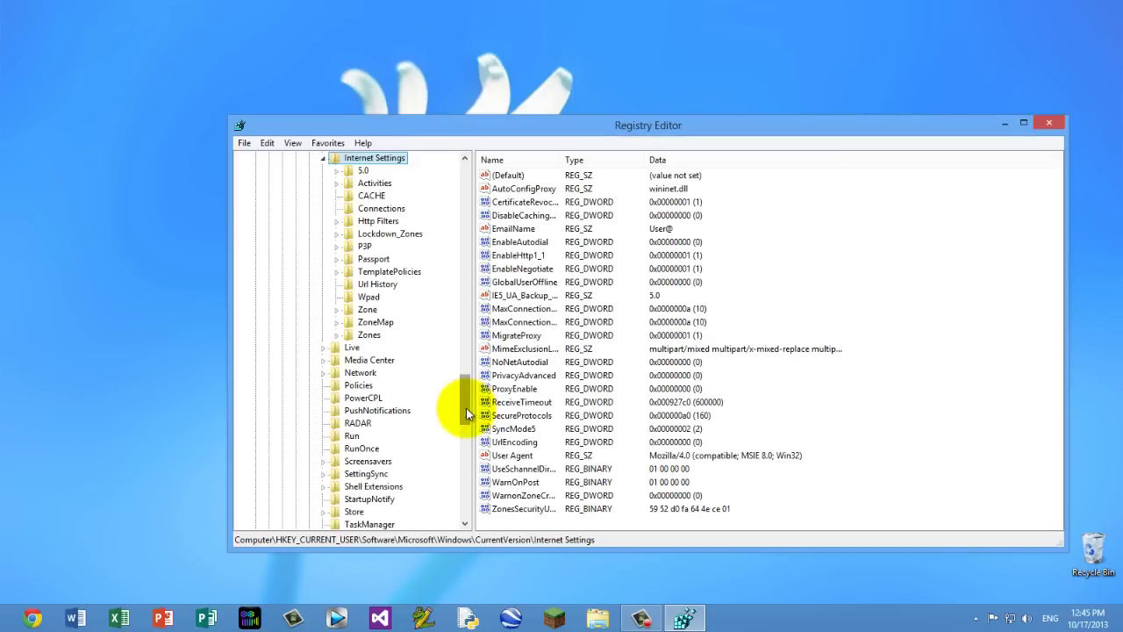
Step: Collapse the expanded Internet Settings, CurrentVersion, Windows, Software and HKEY_CURRENT_USER branches so the registry tree shows only the root keys
left_click_drag(466, 408, 439, 380)
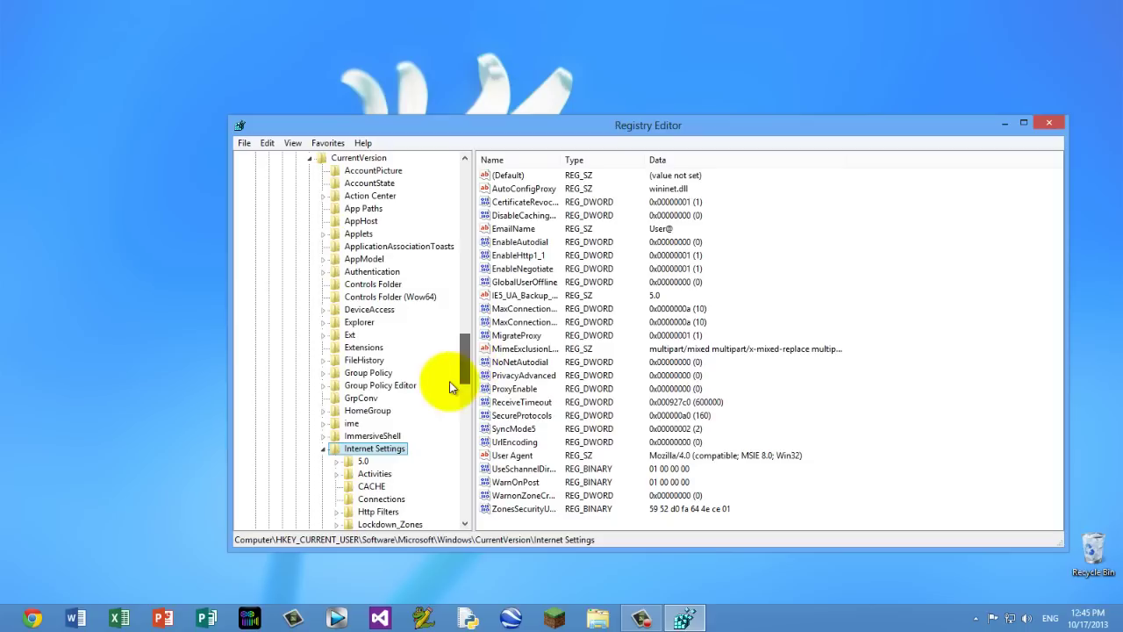
left_click(323, 449)
scroll(378, 377, "up", 6)
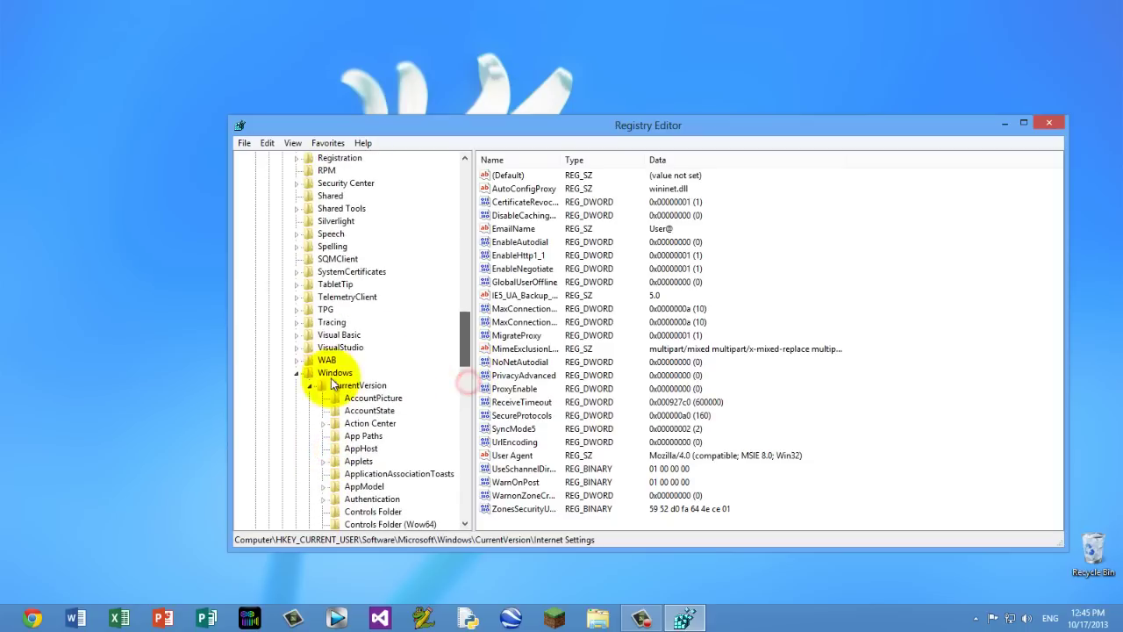
left_click(309, 385)
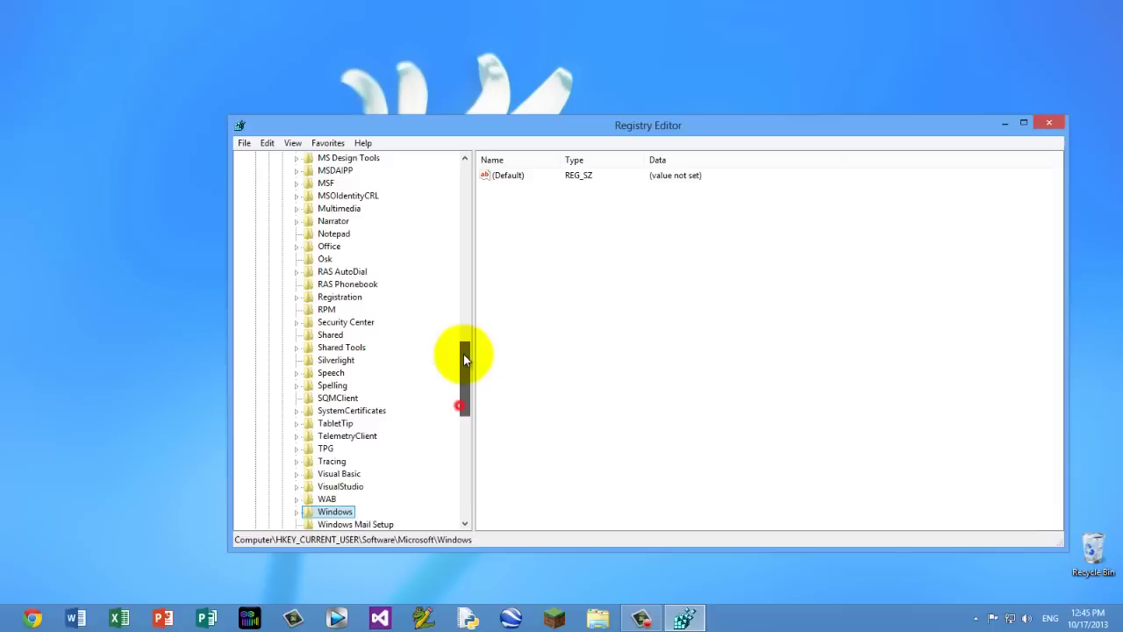
left_click_drag(464, 386, 463, 167)
left_click(87, 272)
left_click(71, 127)
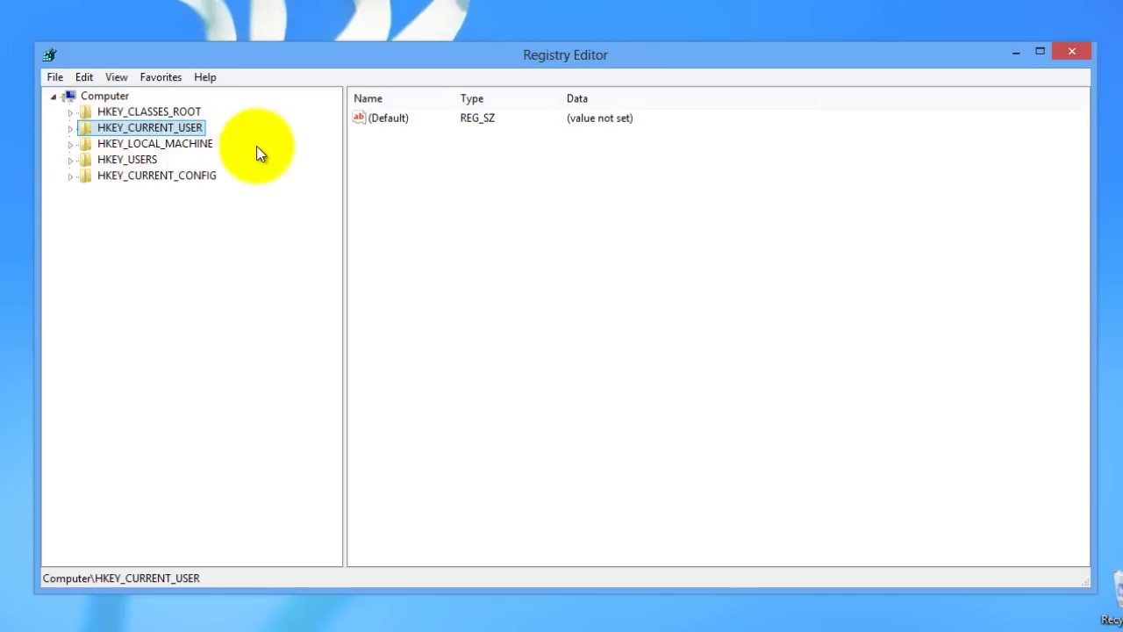
Step: Navigate to the registry key HKEY_CURRENT_USER\Software\Microsoft\Windows\CurrentVersion\Internet Settings
left_click(68, 128)
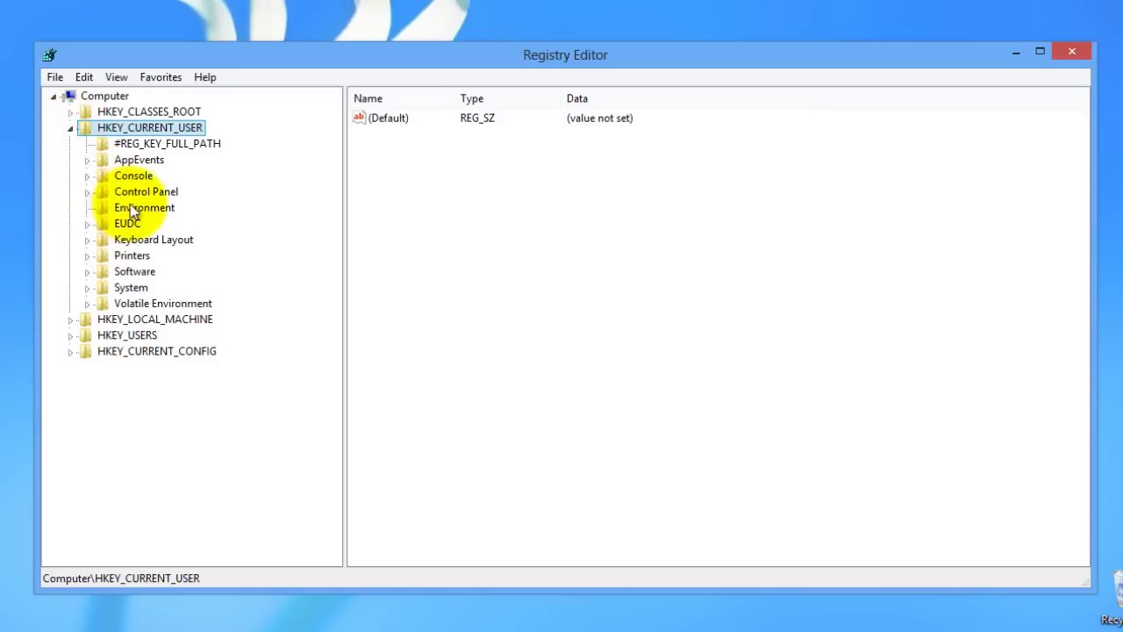
left_click(87, 272)
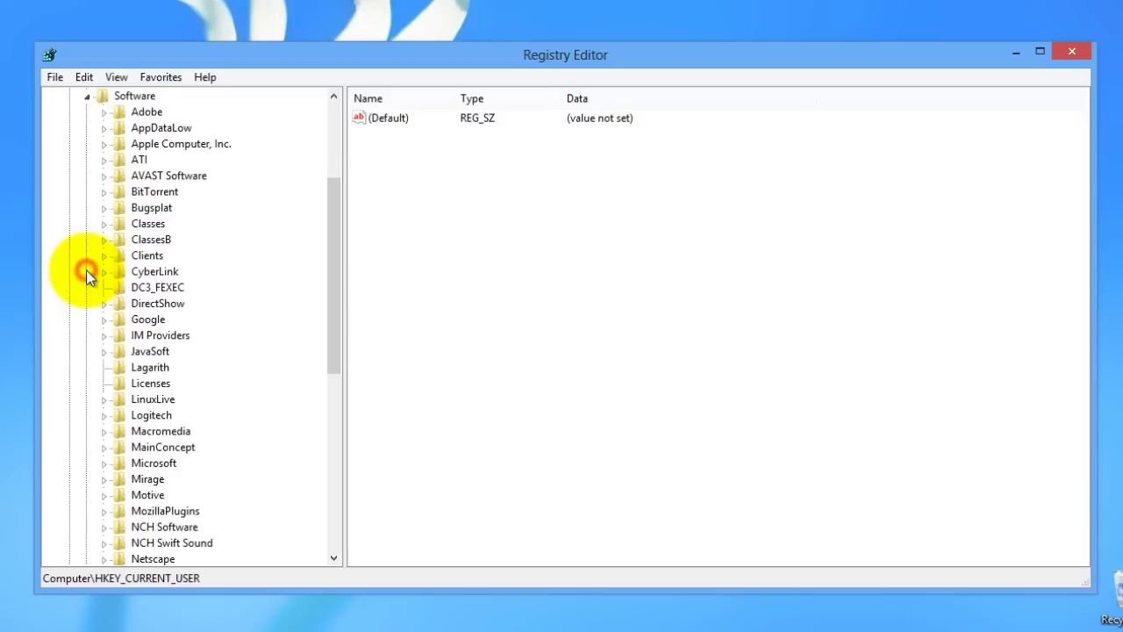
scroll(165, 334, "down", 2)
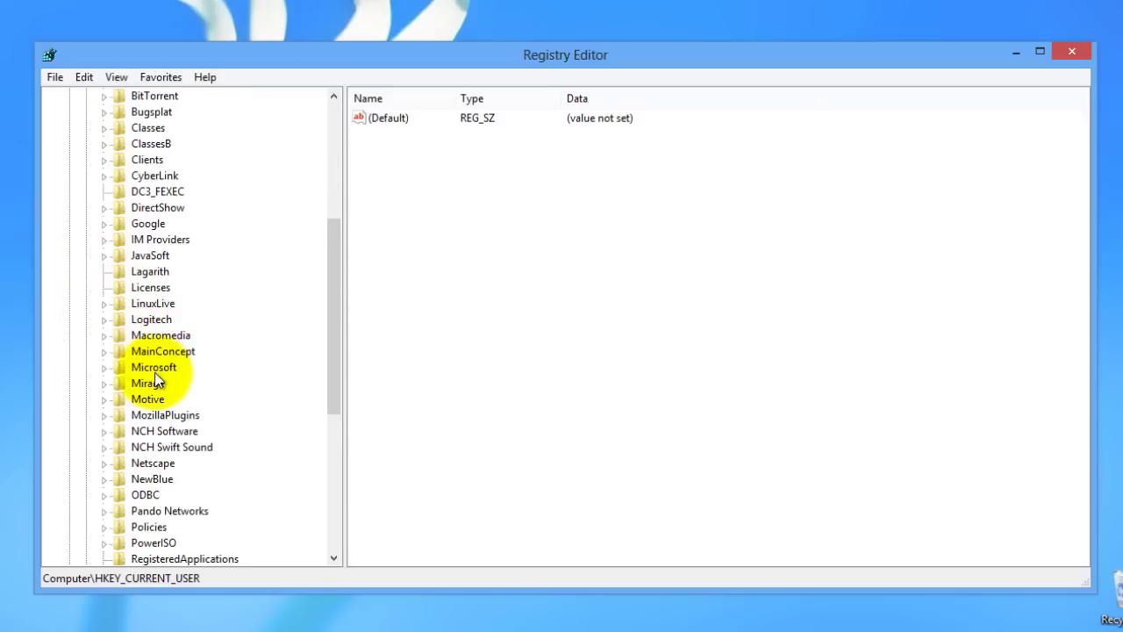
left_click(103, 366)
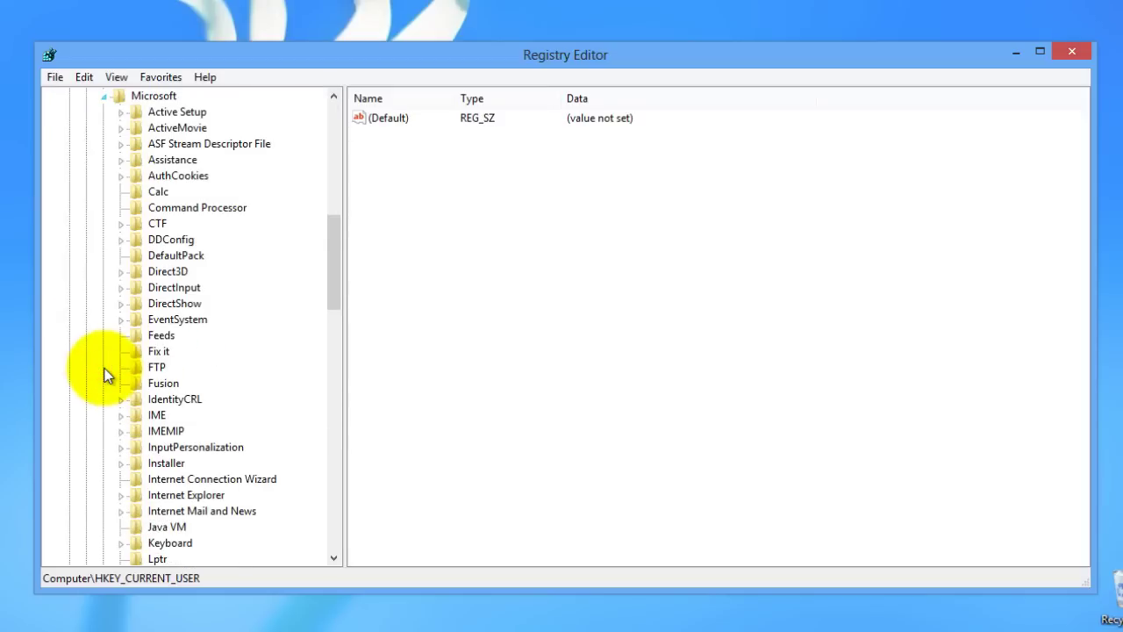
scroll(123, 379, "down", 3)
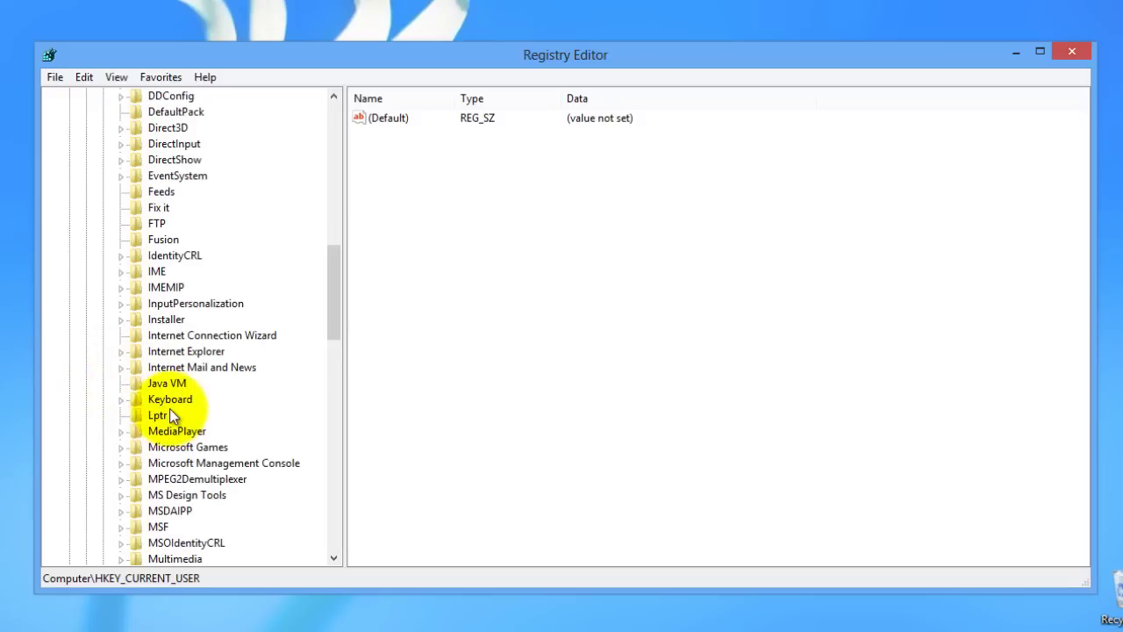
scroll(189, 448, "down", 4)
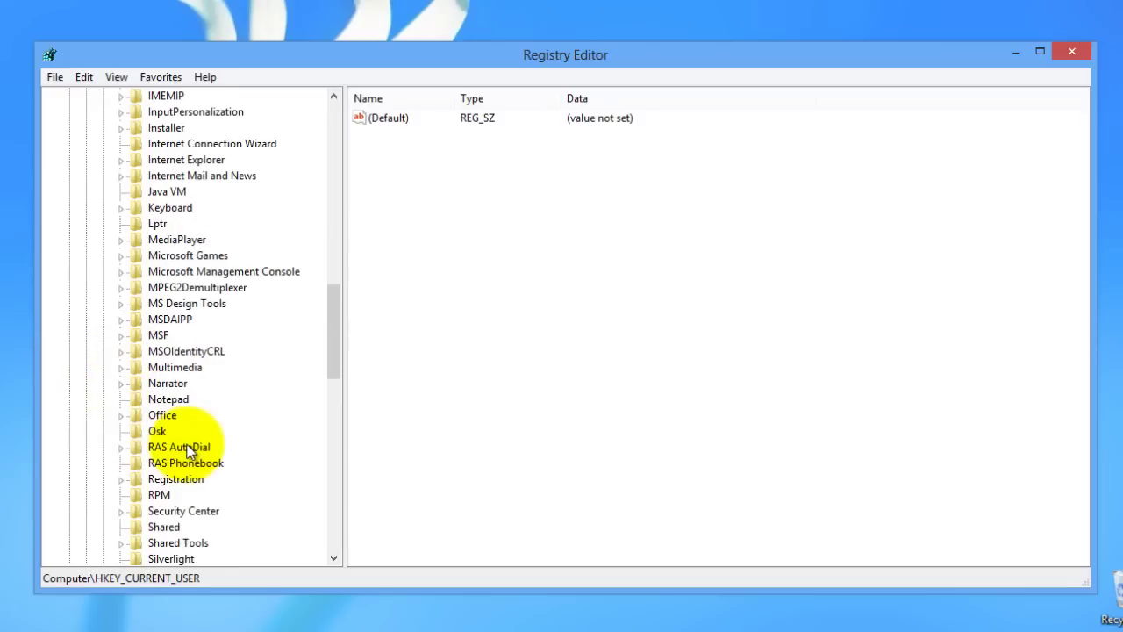
scroll(188, 449, "down", 6)
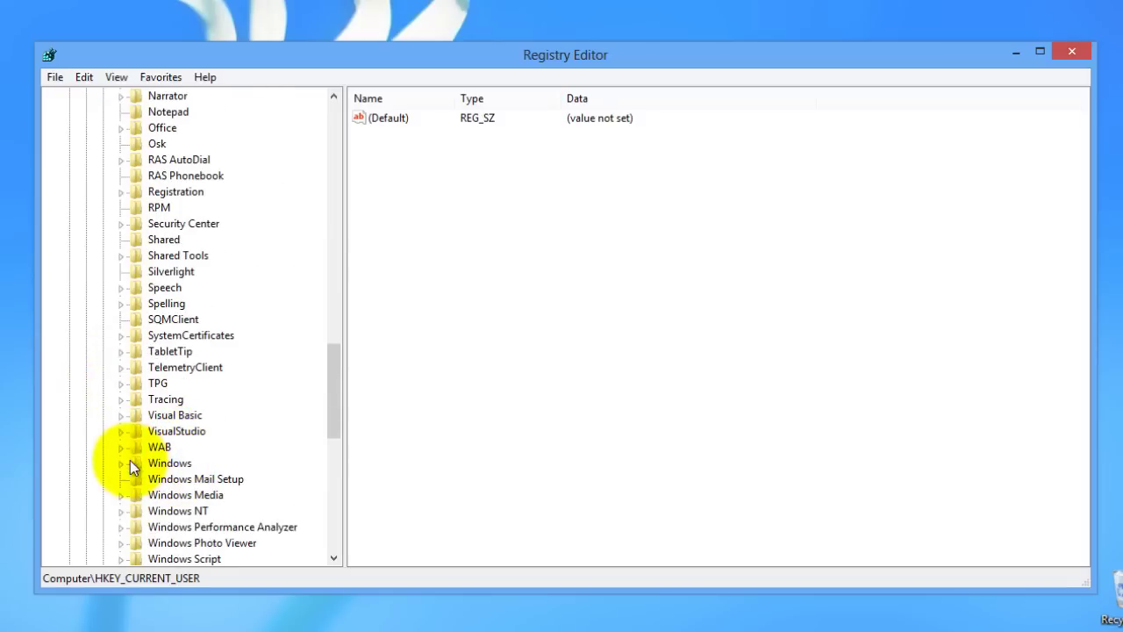
left_click(121, 464)
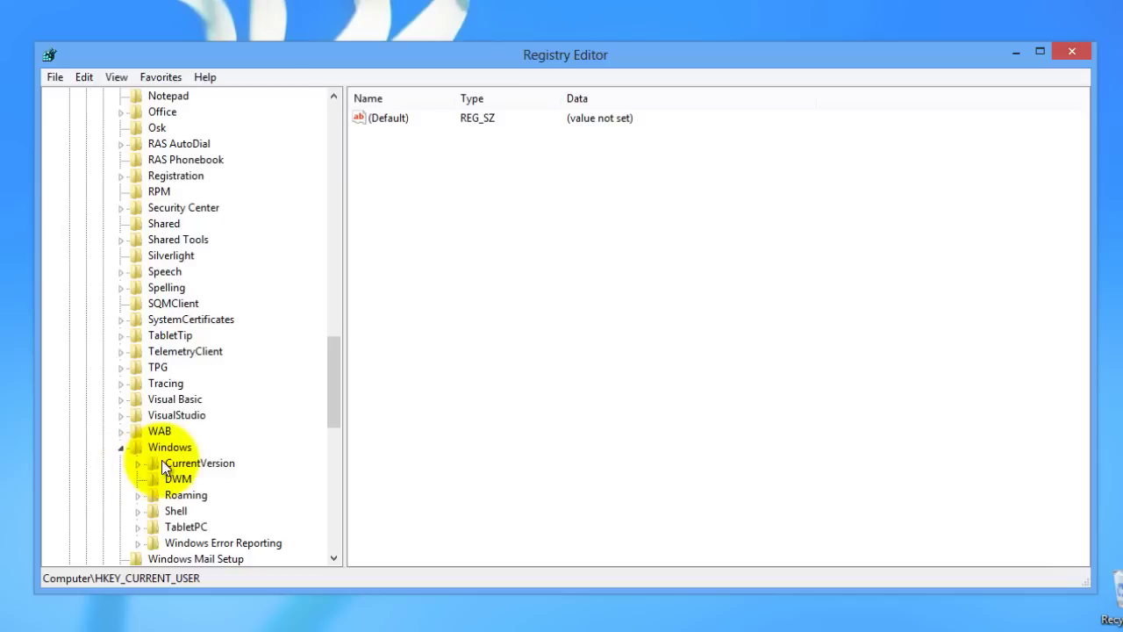
left_click(138, 465)
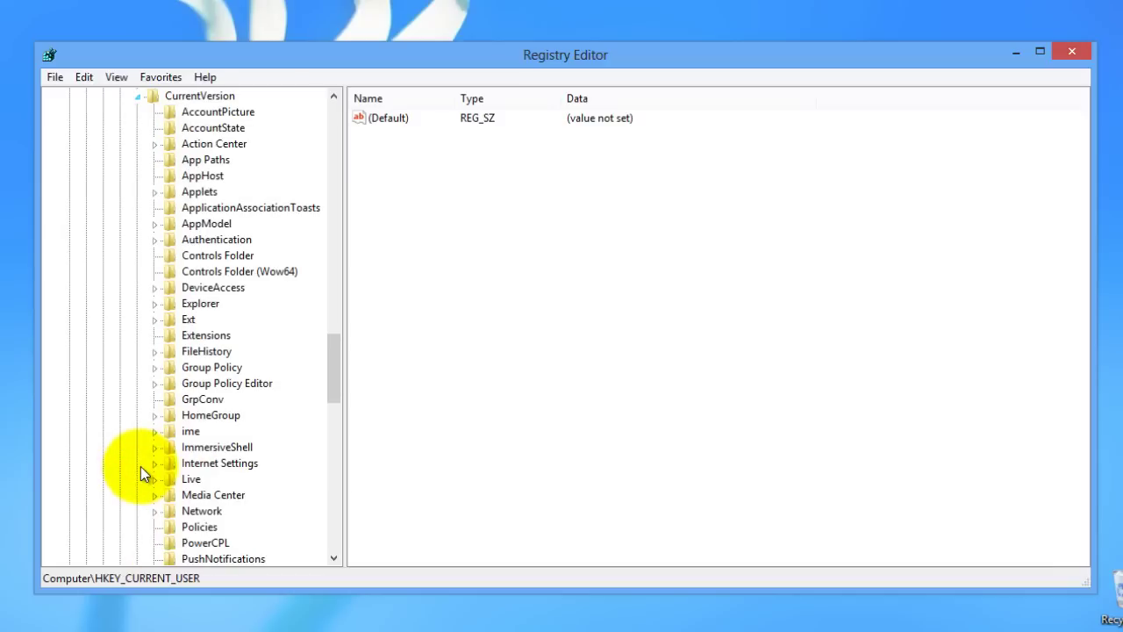
left_click(215, 462)
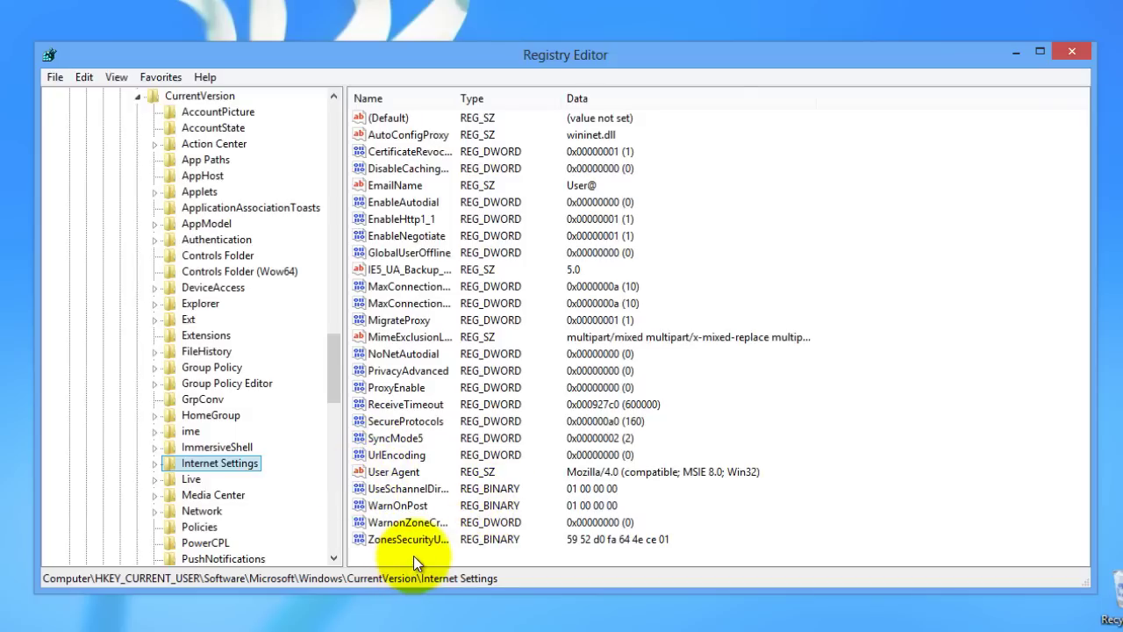
Step: Delete both existing MaxConnections values from the Internet Settings key
left_click(601, 298)
left_click(414, 304)
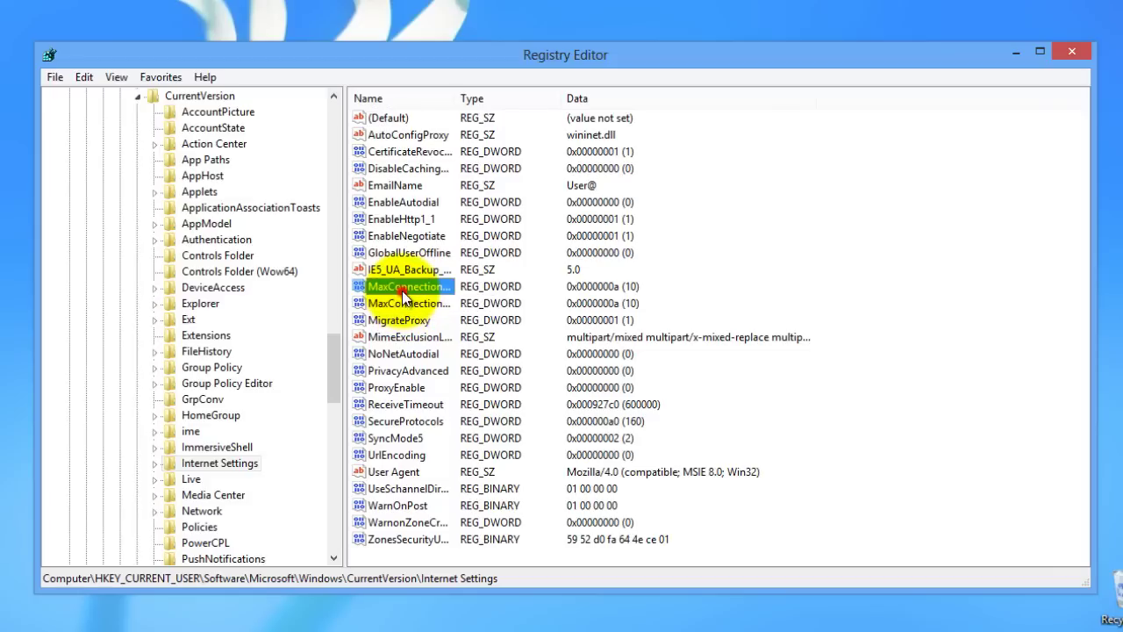
left_click(395, 287, "shift")
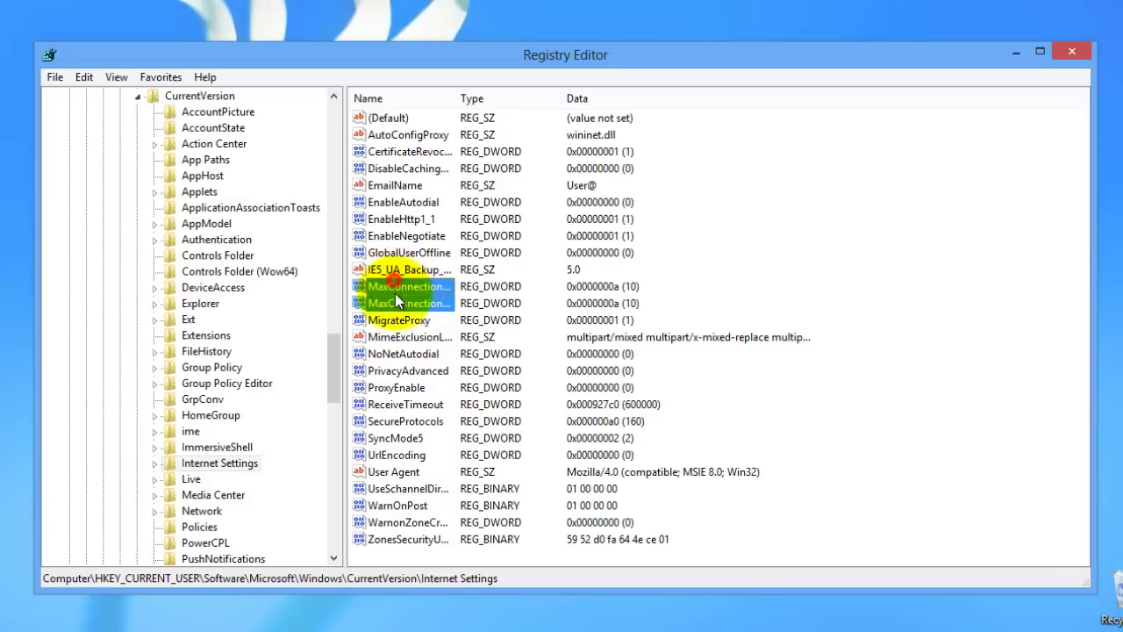
right_click(396, 298)
left_click(441, 353)
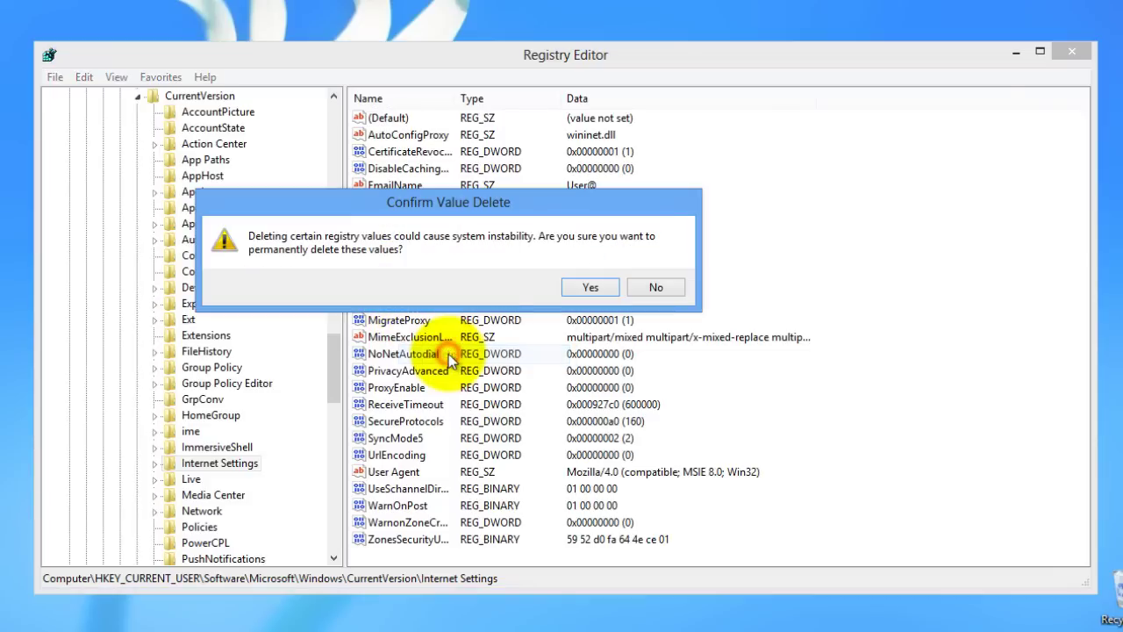
left_click(586, 285)
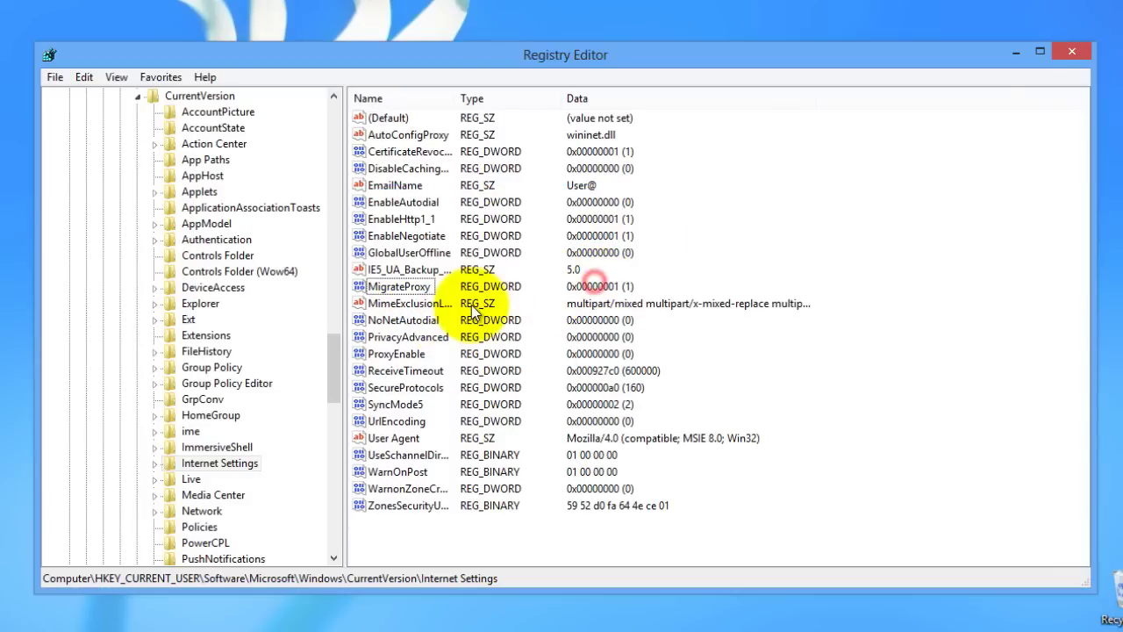
Step: Create a new DWORD (32-bit) value named MaxConnectionsPerServer in the Internet Settings key
right_click(394, 525)
mouse_move(420, 540)
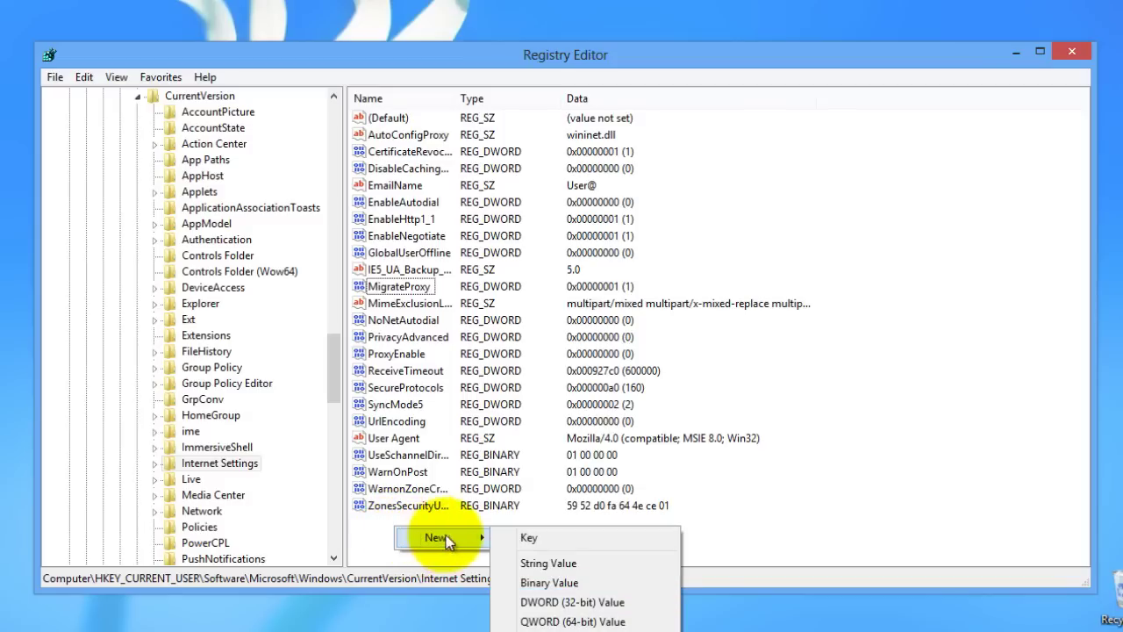
left_click(565, 604)
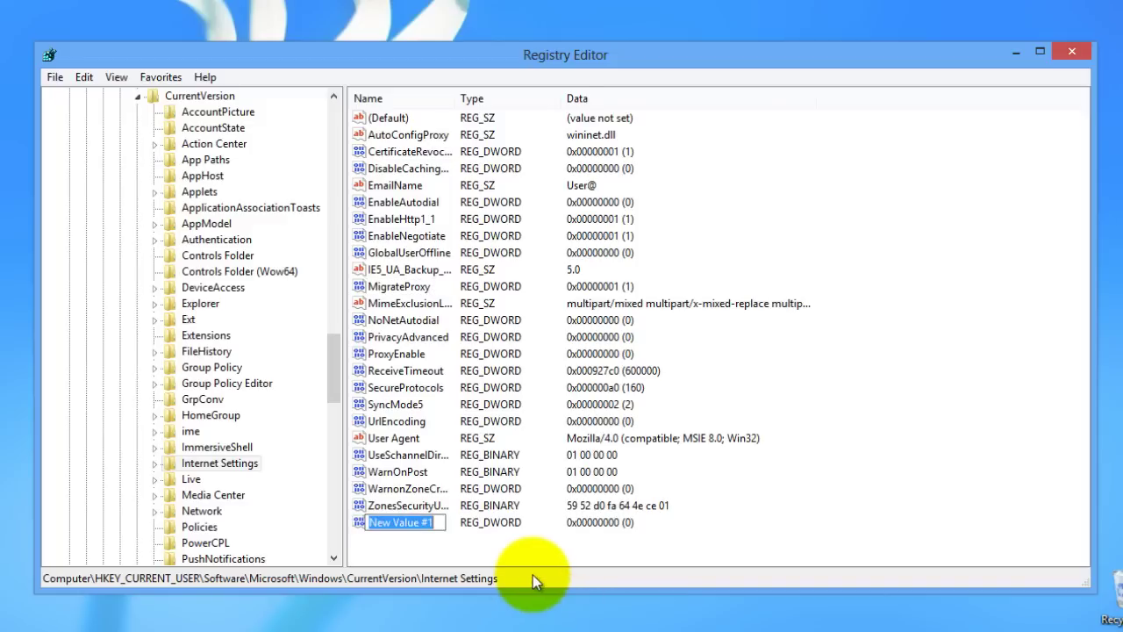
type("MaxConnections")
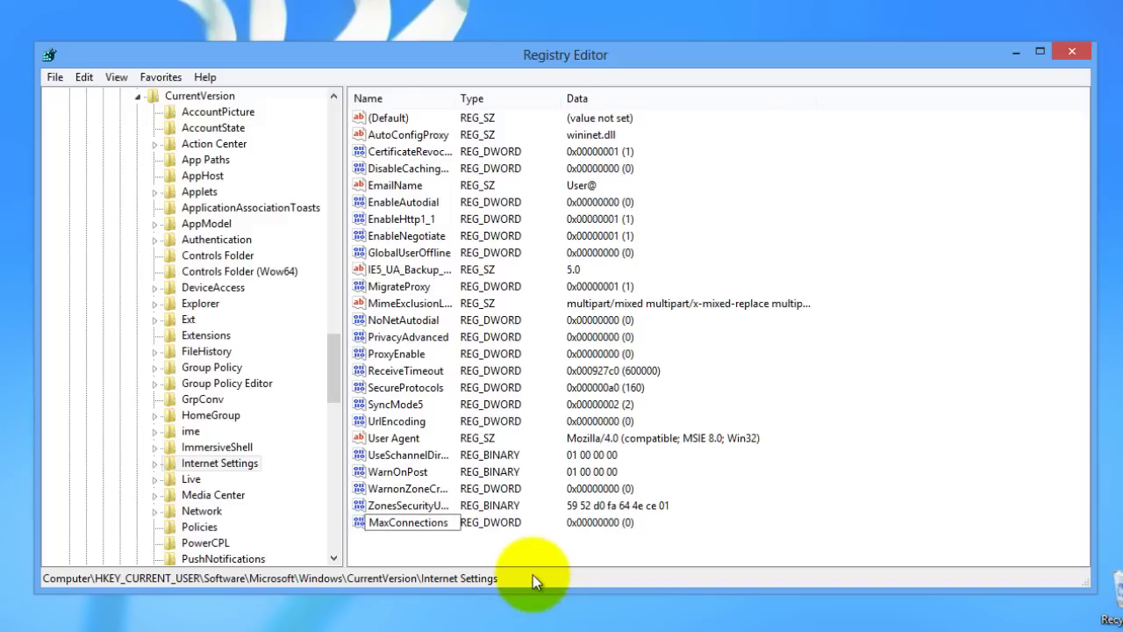
type("PerServer")
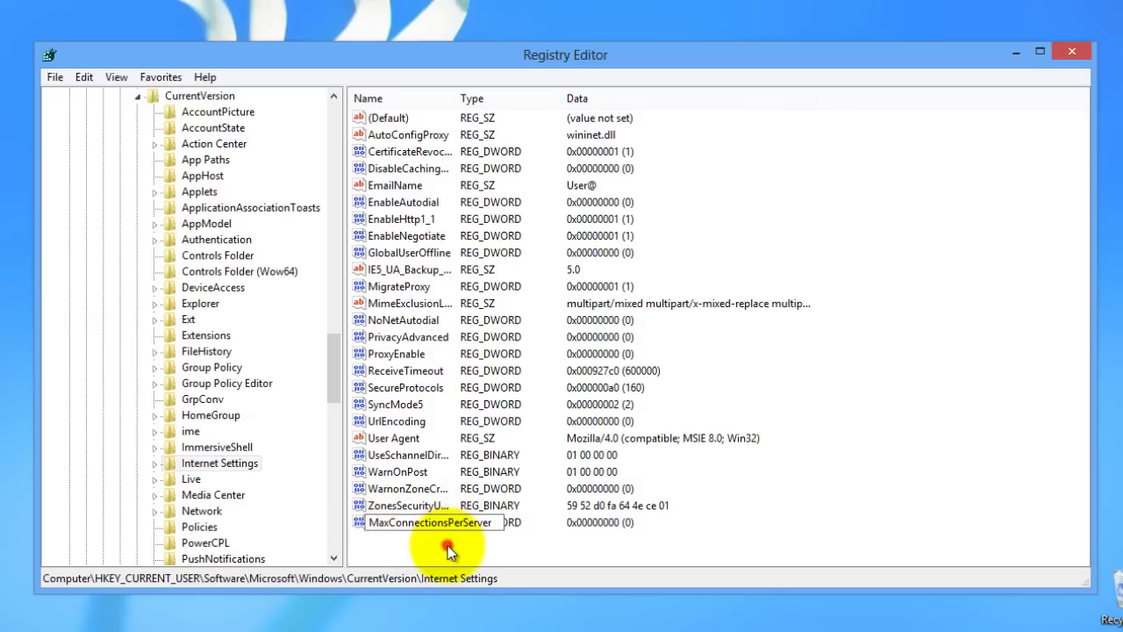
key("Return")
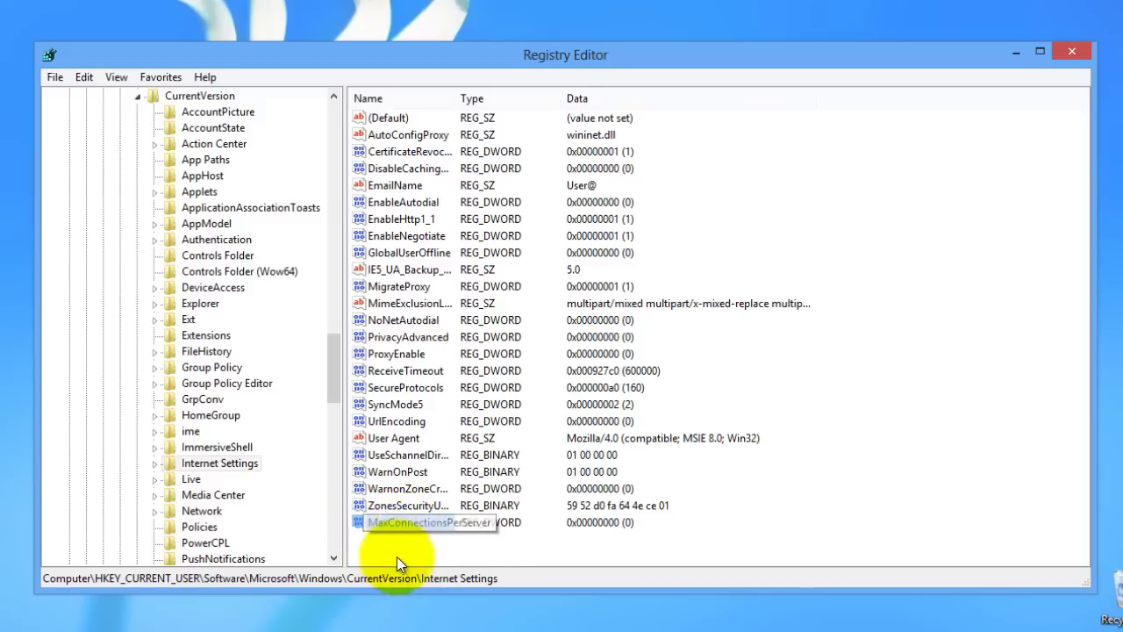
Step: Set the MaxConnectionsPerServer value data to 10 in decimal base
double_click(394, 525)
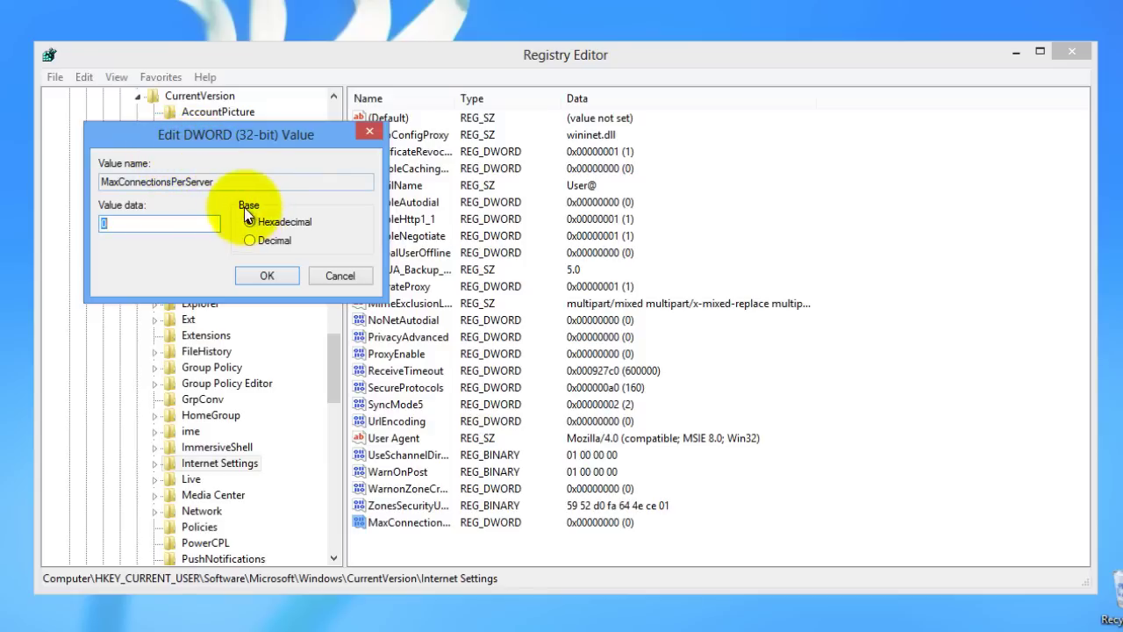
left_click(275, 242)
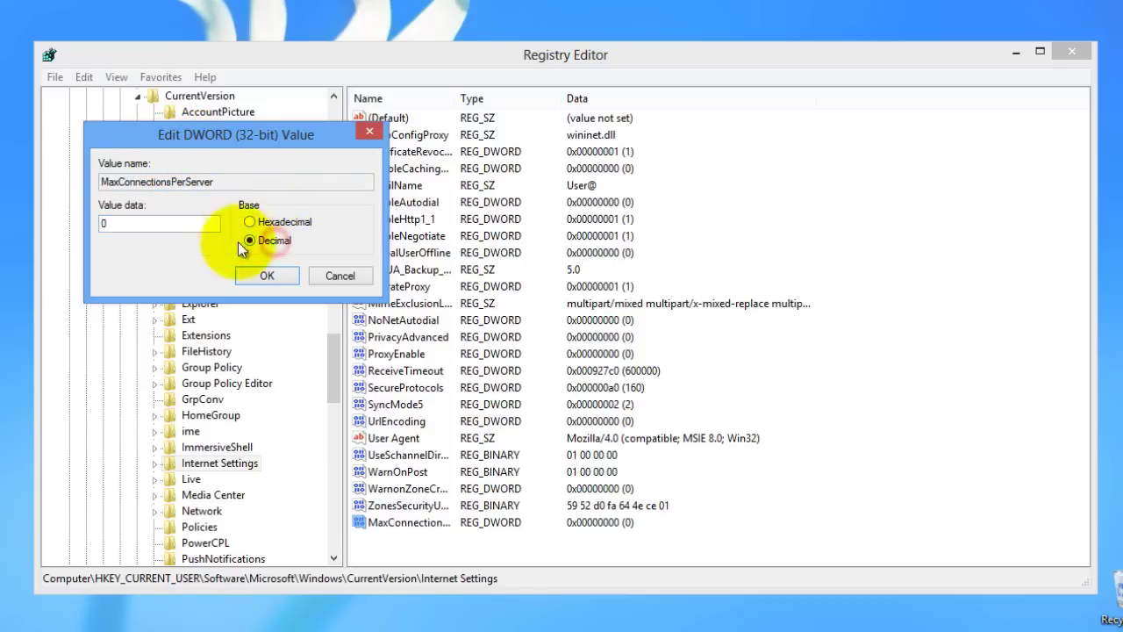
left_click(141, 225)
left_click_drag(140, 225, 77, 226)
type("10")
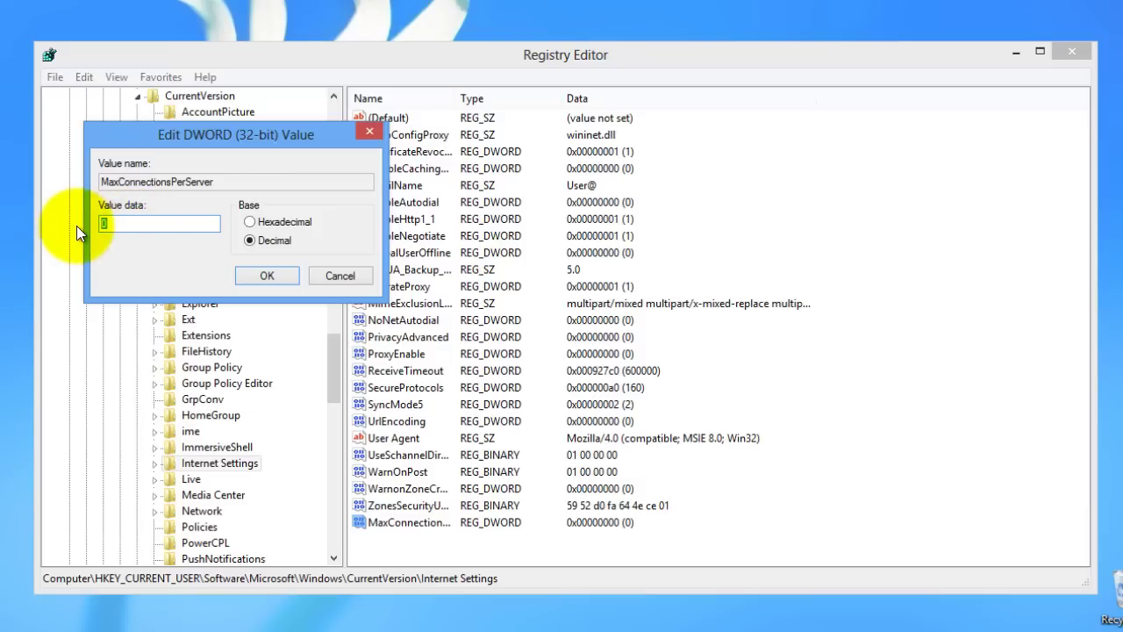
left_click(267, 275)
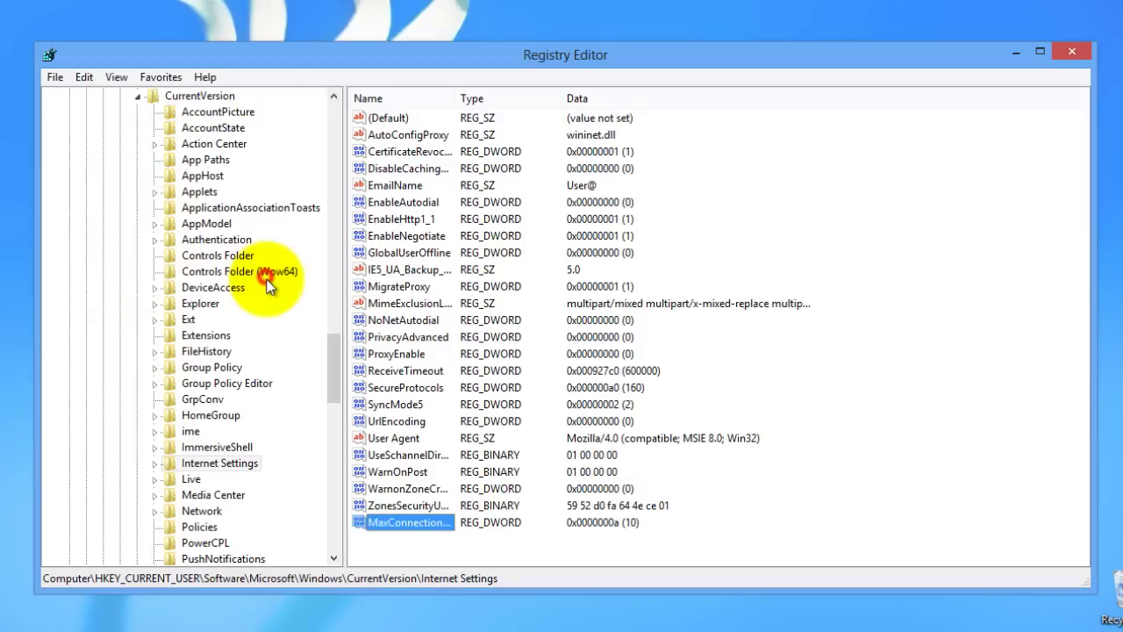
Step: Create another DWORD (32-bit) value named MaxConnectionsPer1_0Server in the Internet Settings key
right_click(383, 549)
mouse_move(404, 559)
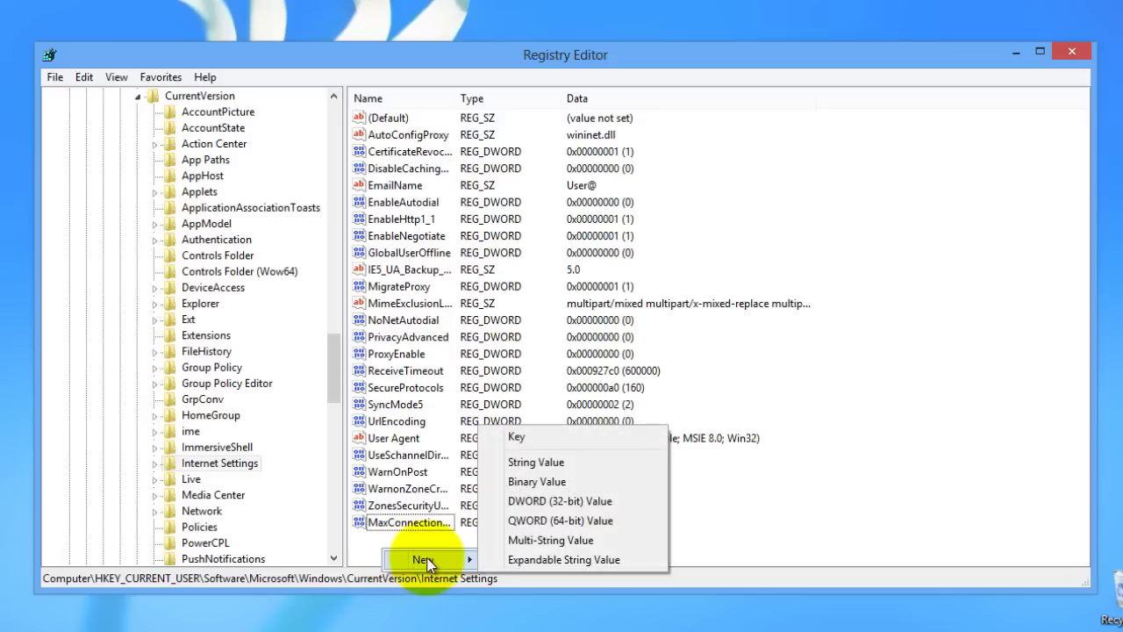
left_click(523, 500)
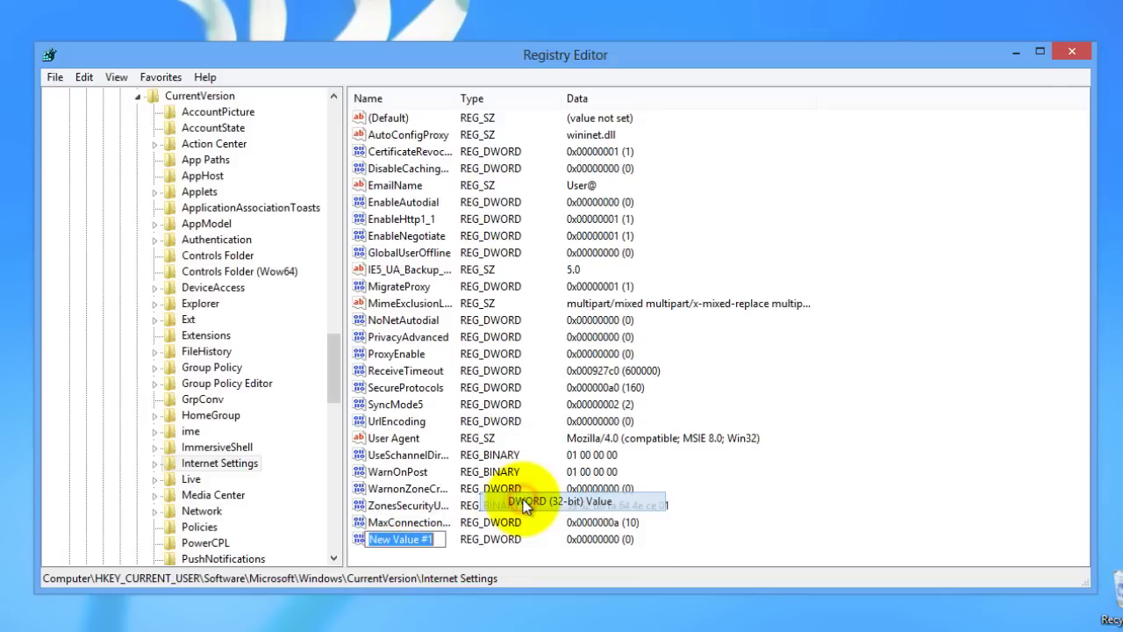
type("Mac")
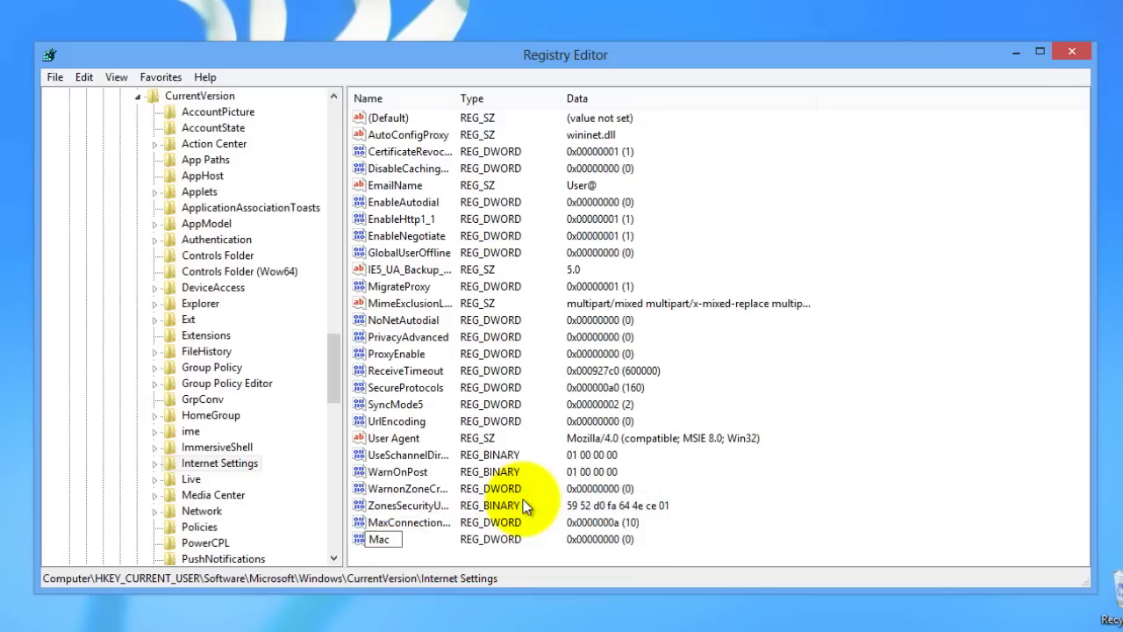
key("BackSpace")
type("x")
type("Connecto")
type("rs")
key("BackSpace")
key("BackSpace")
key("BackSpace")
type("ions")
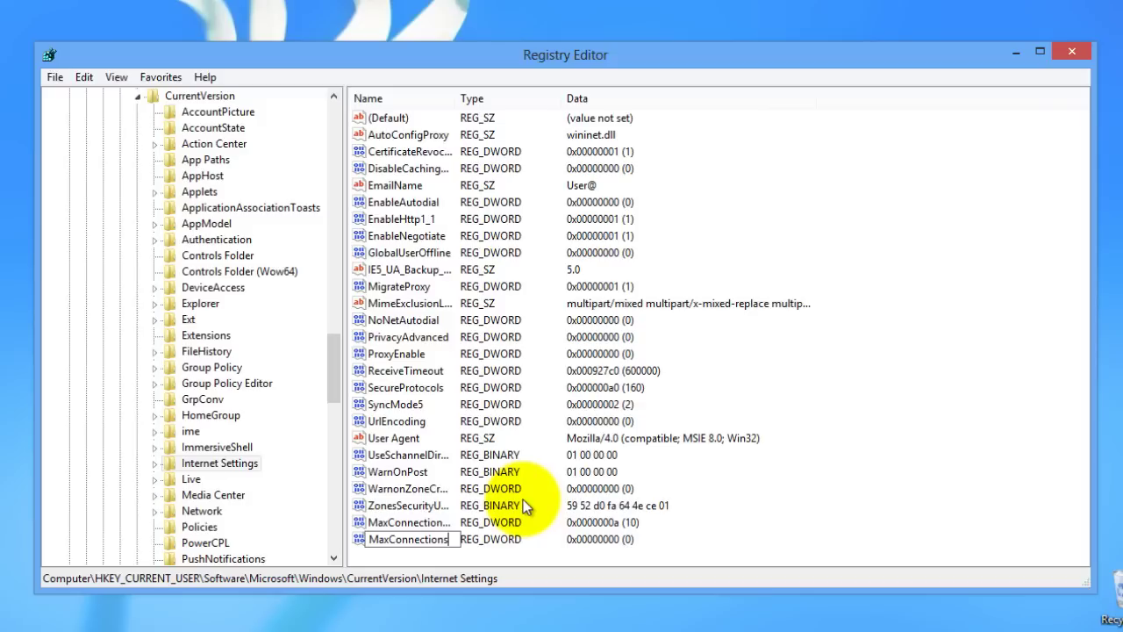
type("Per1_0Server")
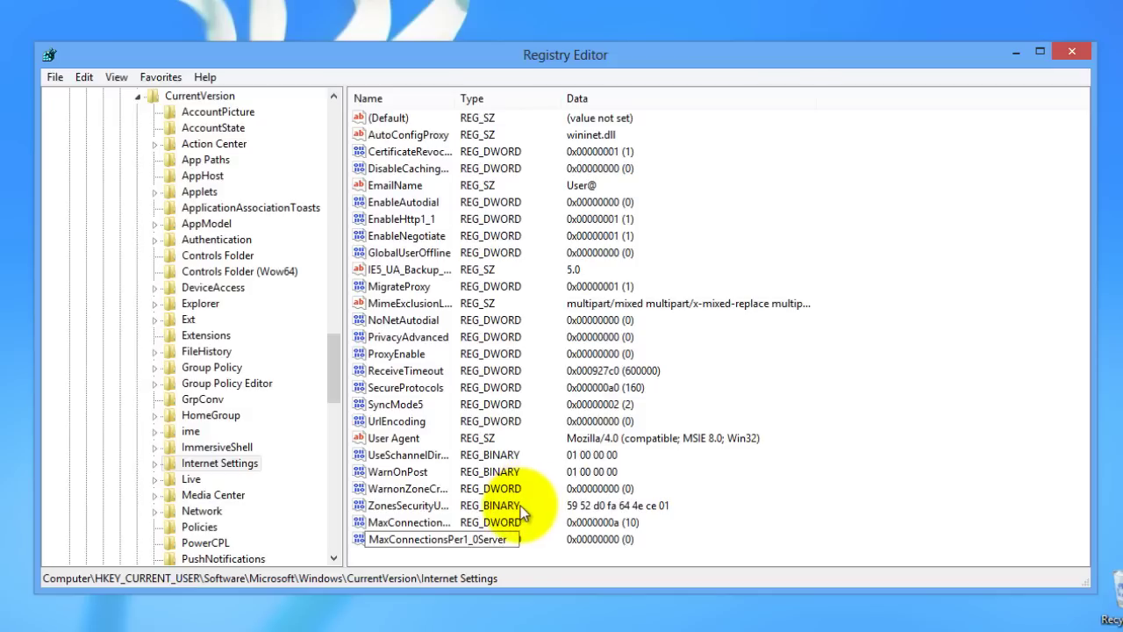
key("Return")
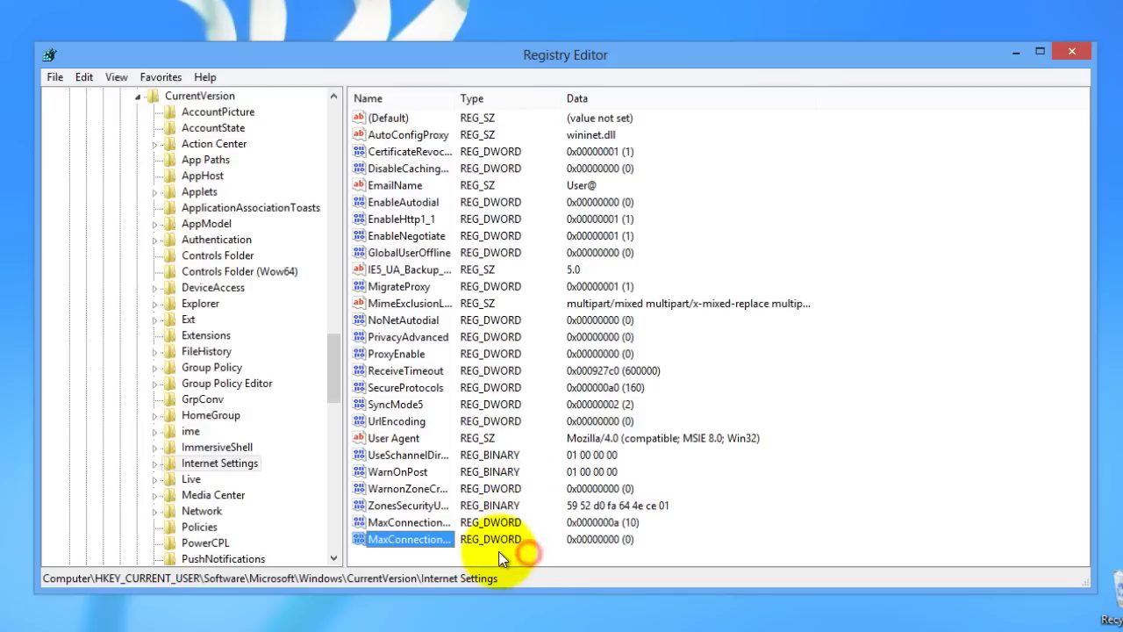
Step: Set the MaxConnectionsPer1_0Server value data to 10 in decimal base
double_click(396, 539)
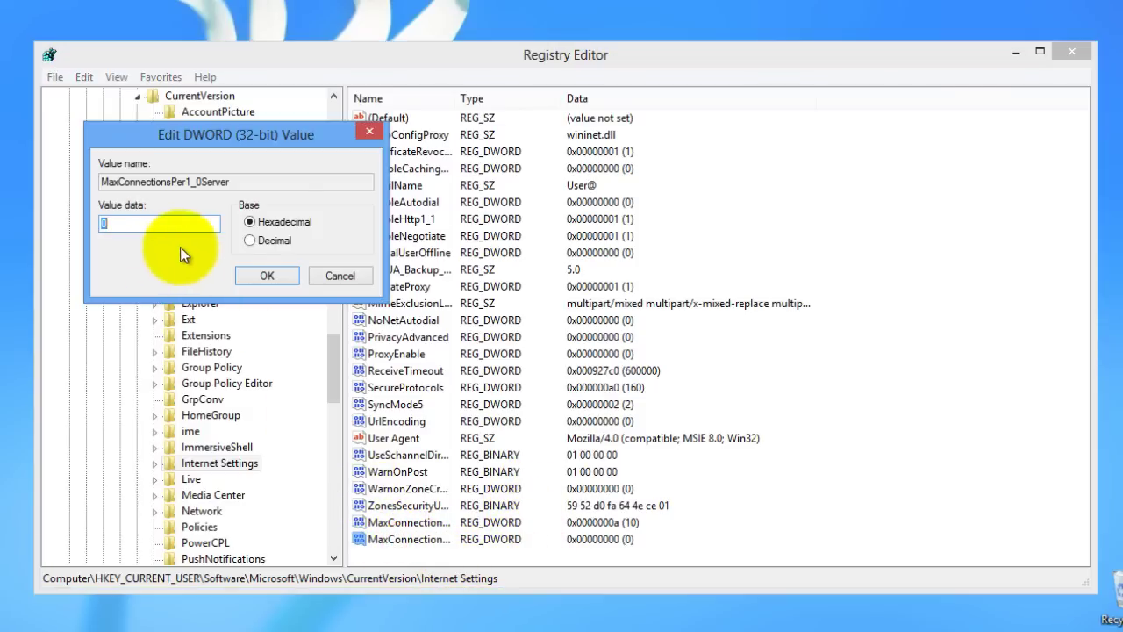
left_click(274, 240)
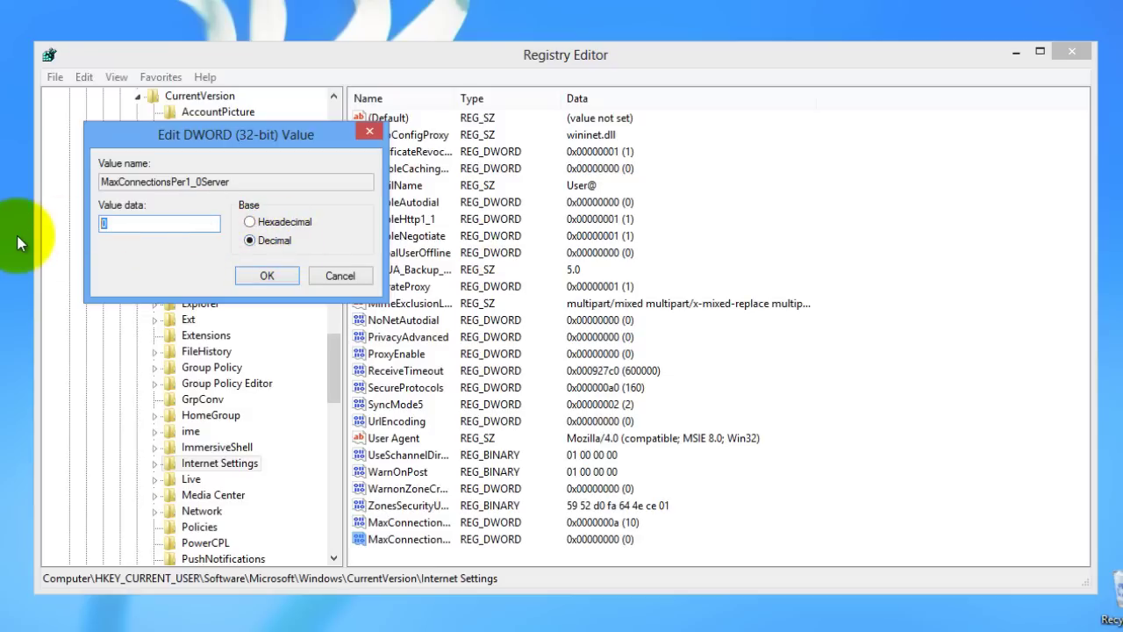
type("10")
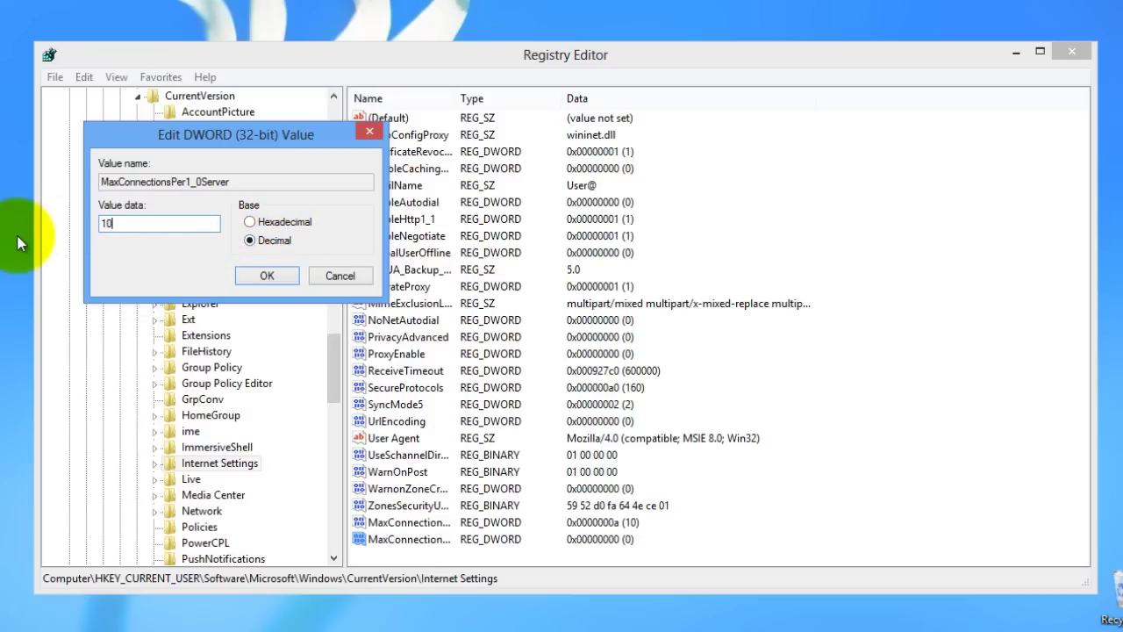
left_click(267, 276)
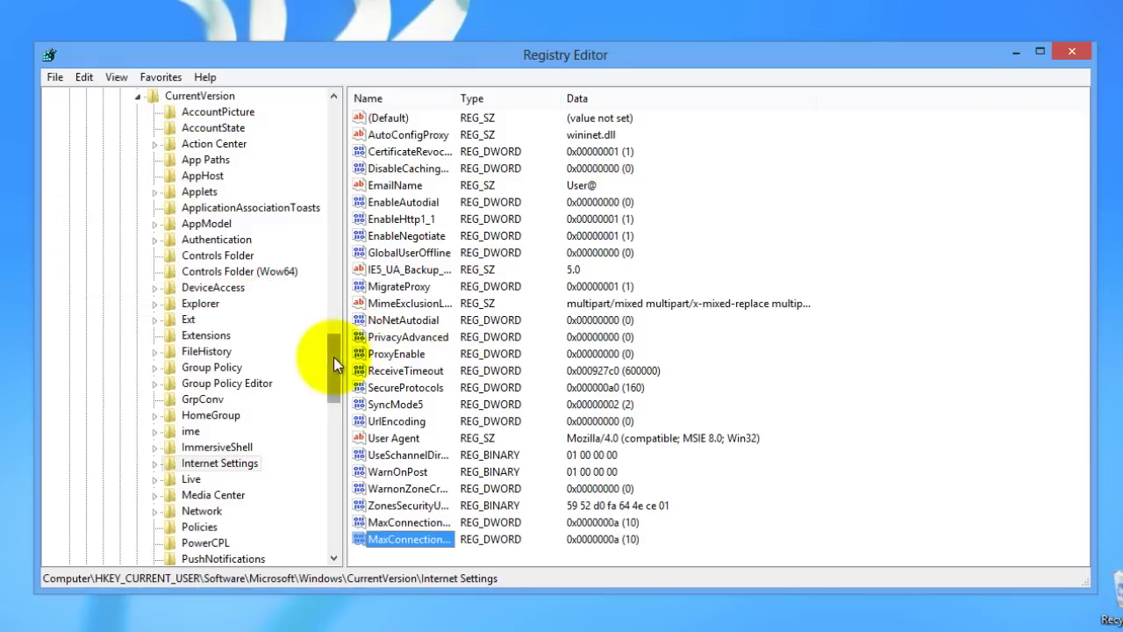
left_click_drag(334, 358, 275, 389)
left_click(223, 415)
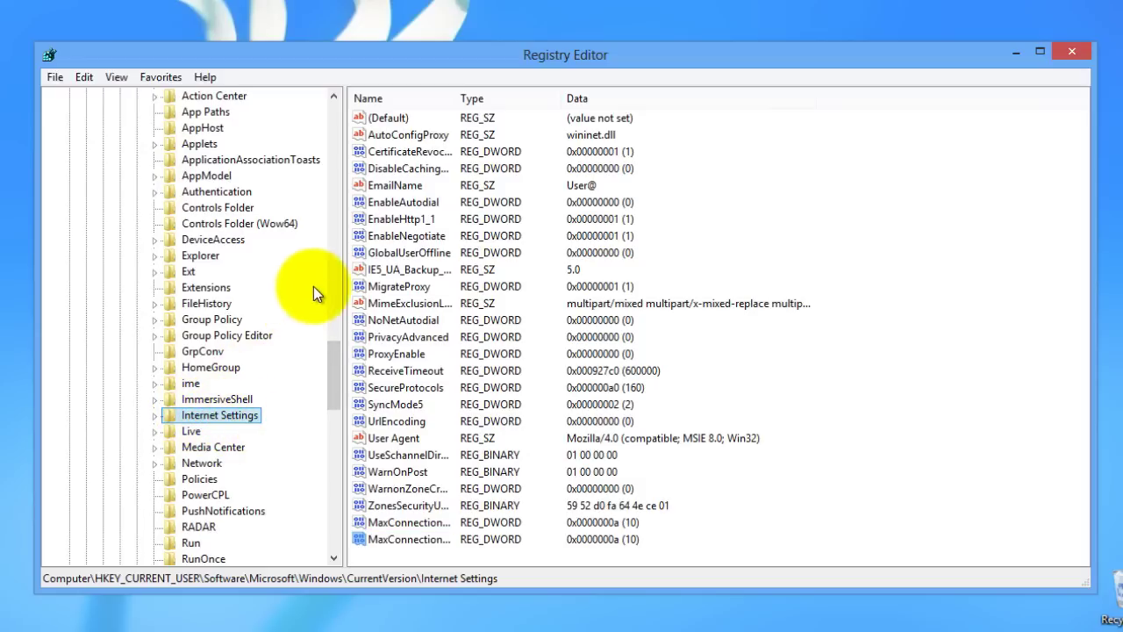
left_click(392, 542)
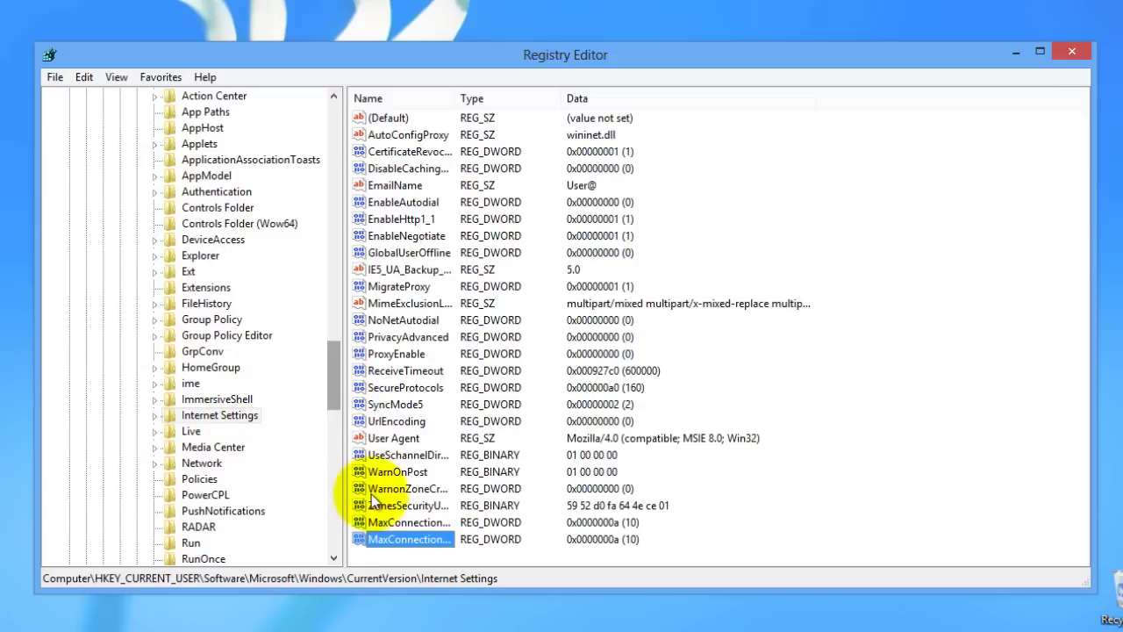
scroll(332, 351, "up", 2)
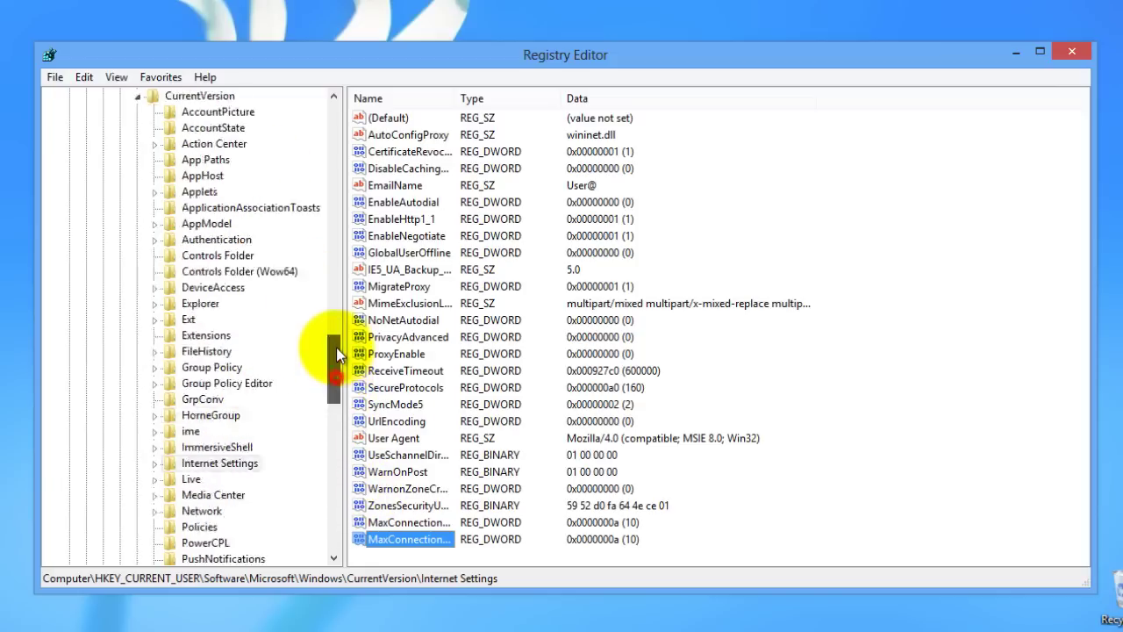
left_click(236, 478)
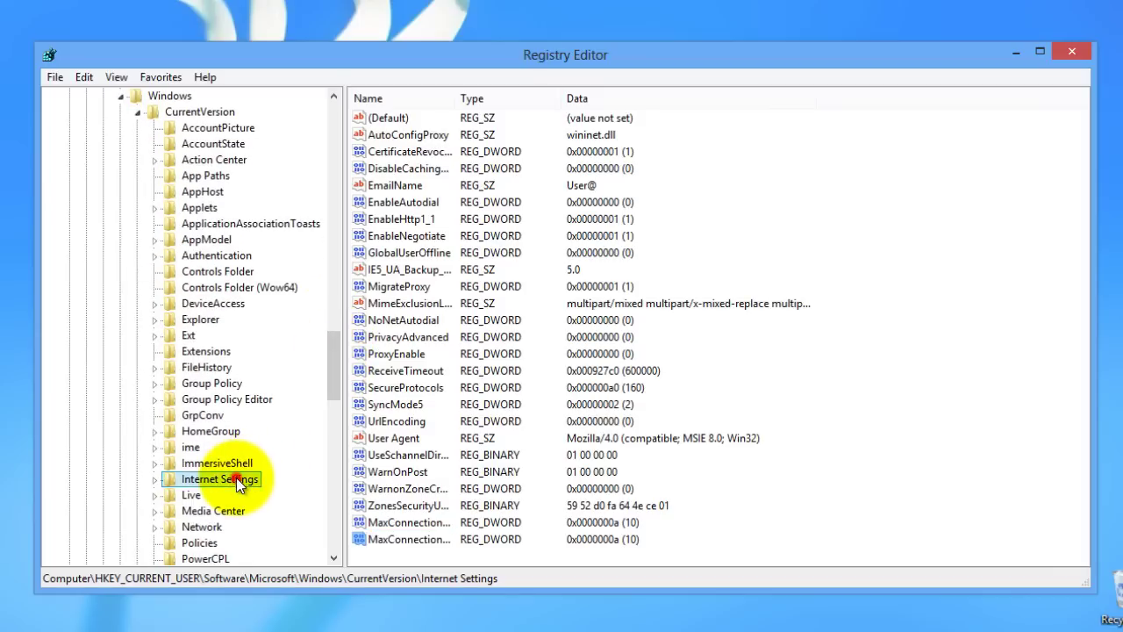
right_click(443, 553)
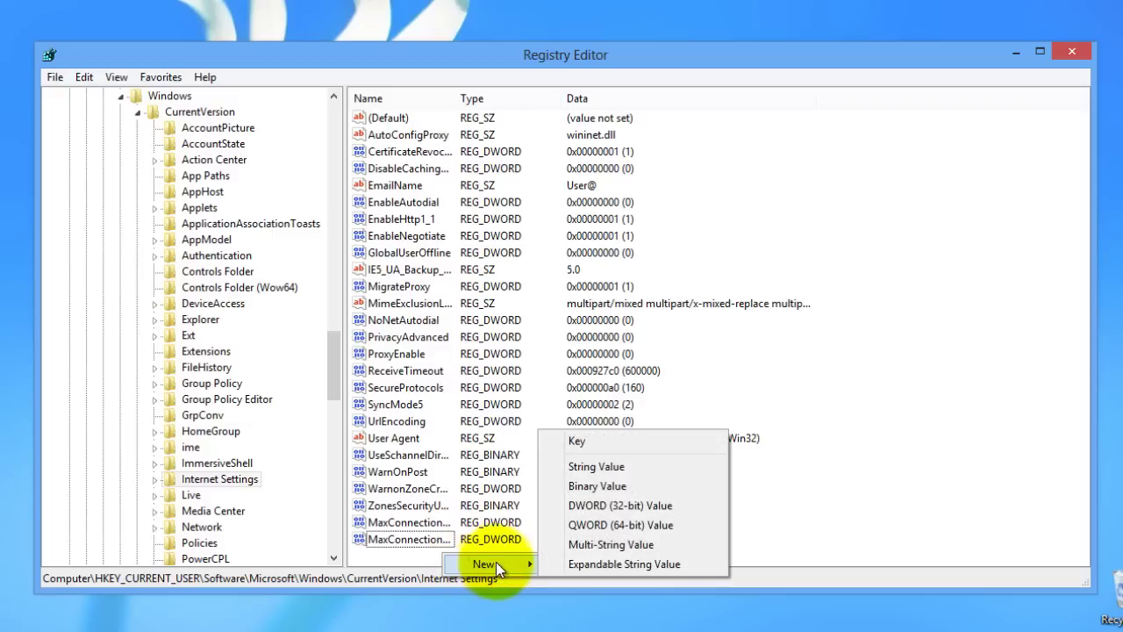
left_click(870, 552)
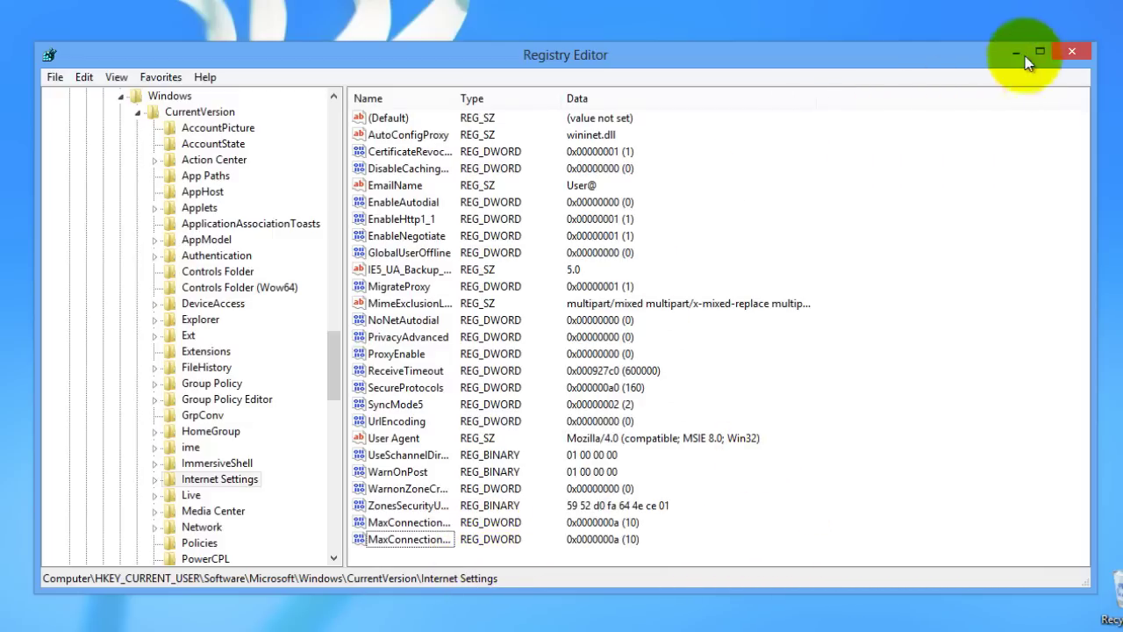
Step: Close the Registry Editor
left_click(1072, 52)
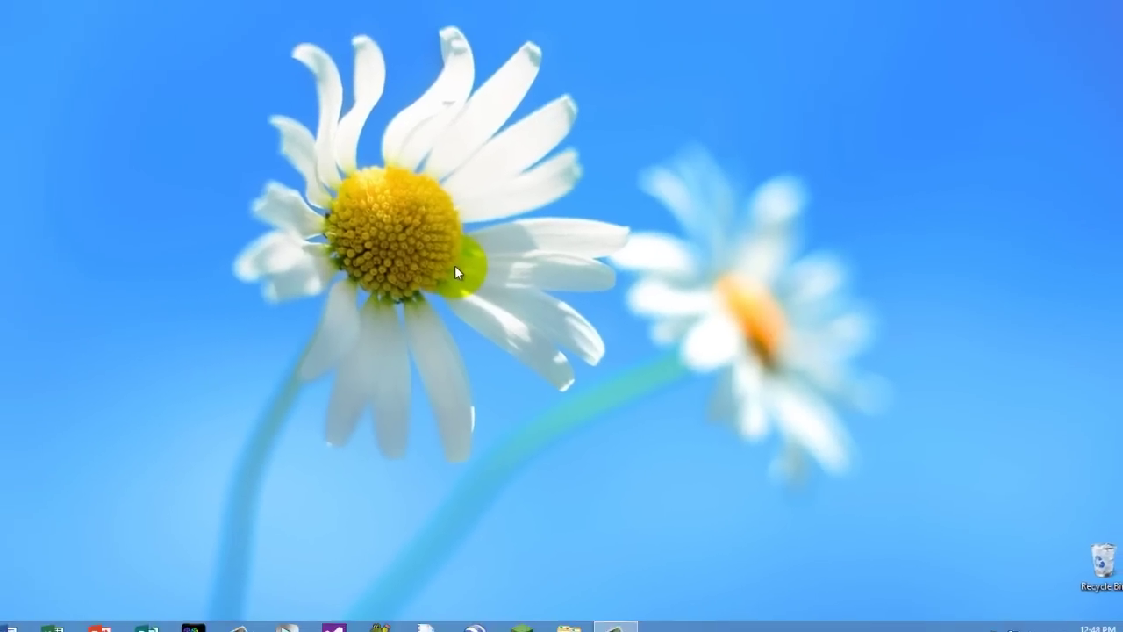